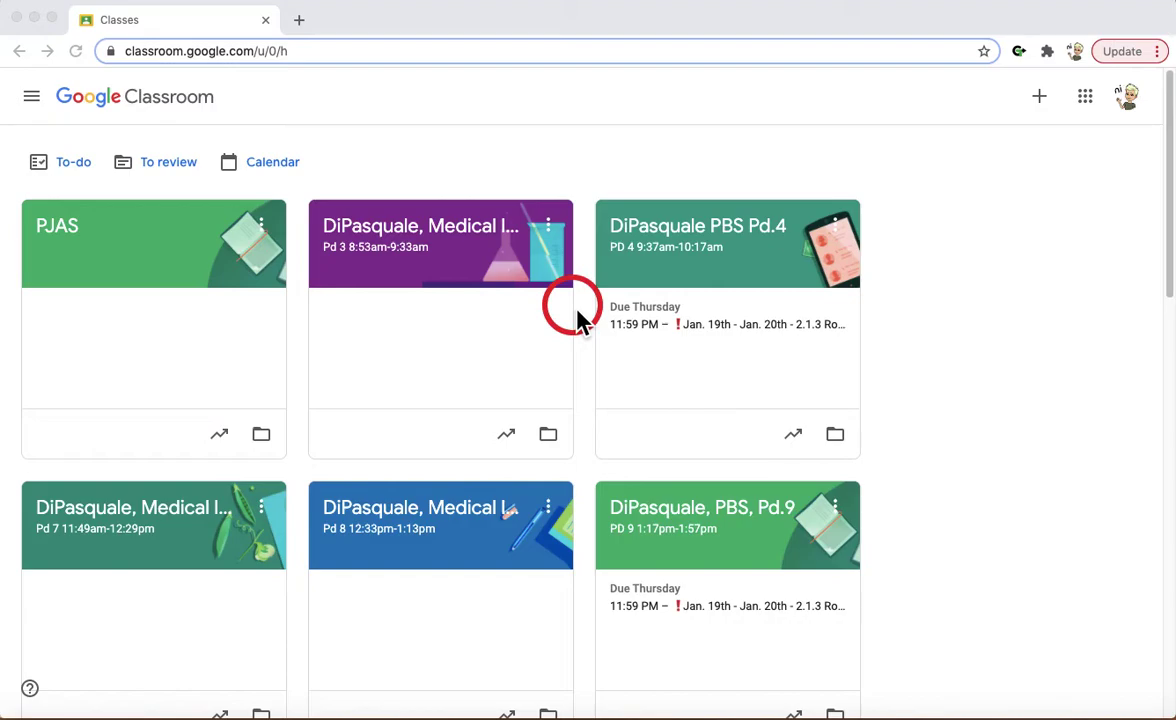
click(260, 227)
click(226, 377)
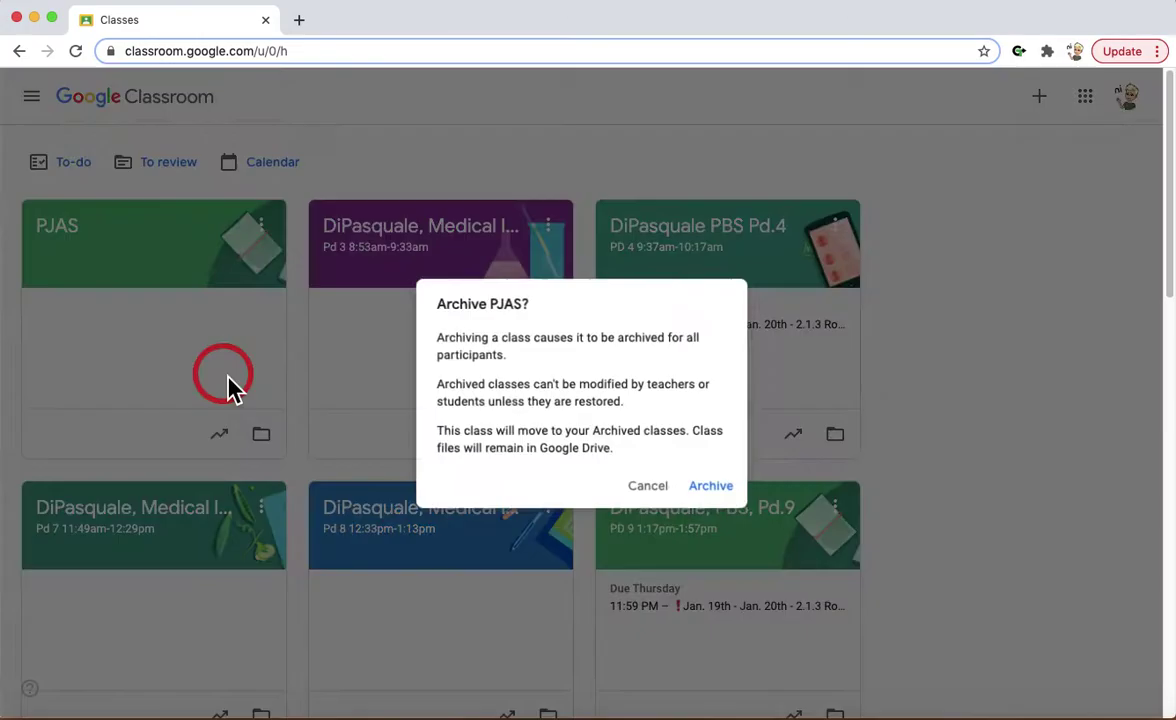
click(659, 500)
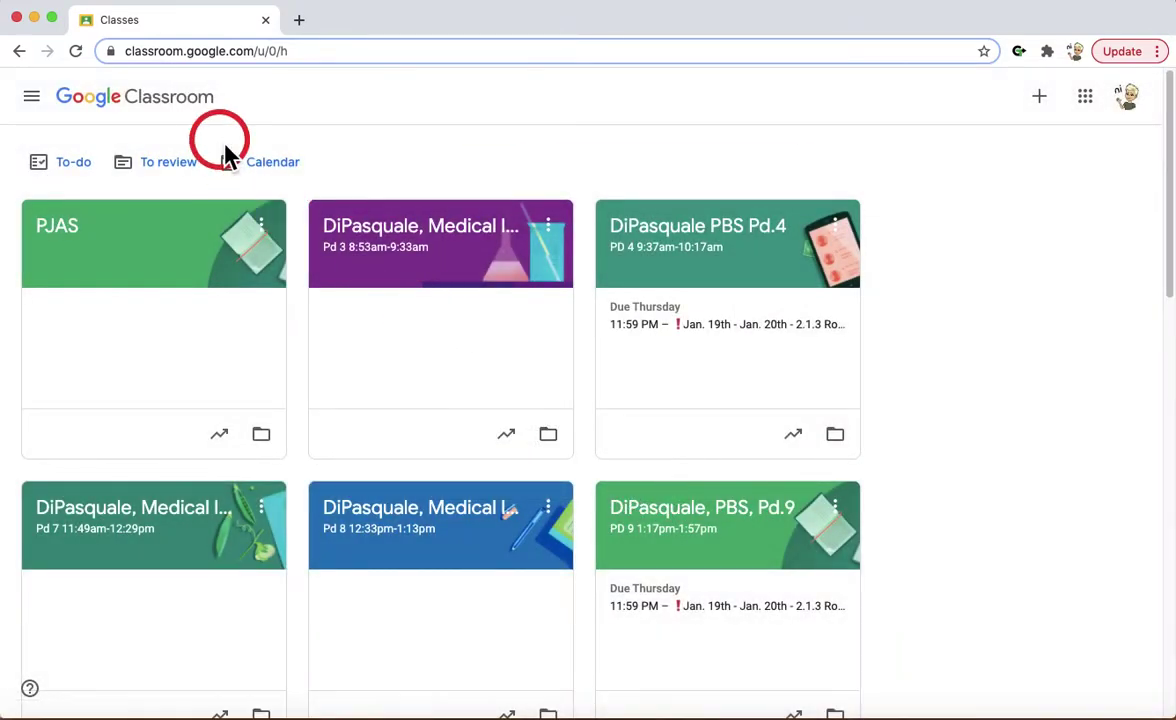
Step: Open the list of archived classes
click(46, 103)
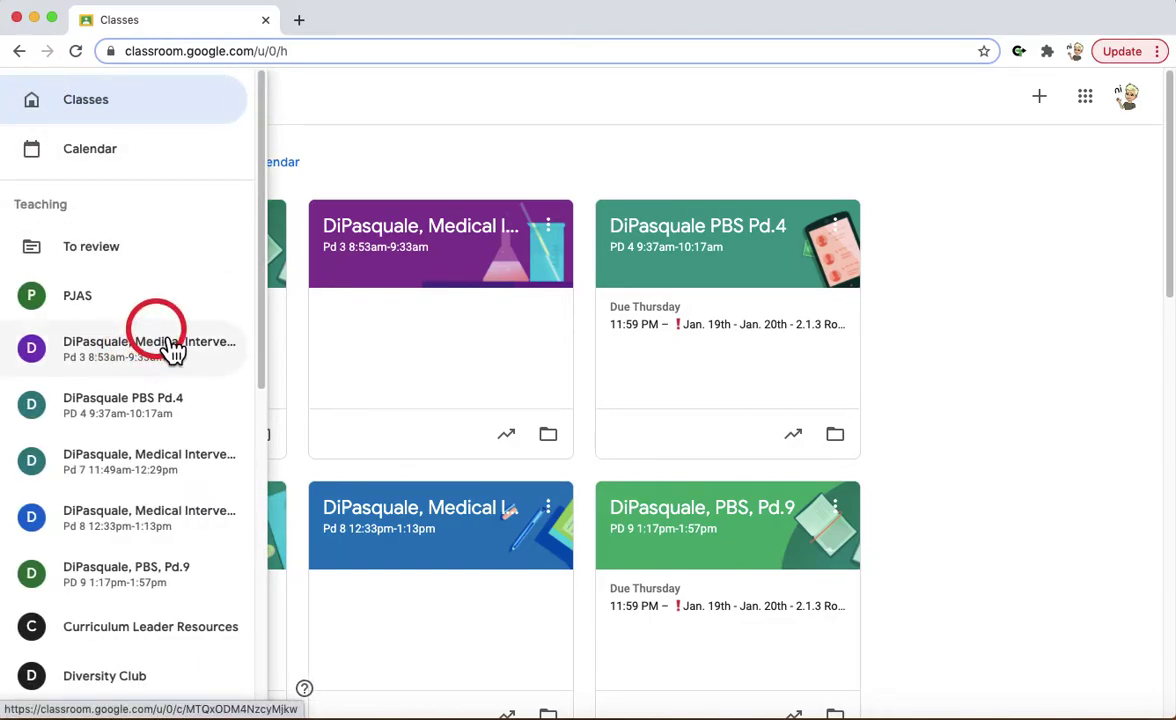
click(268, 100)
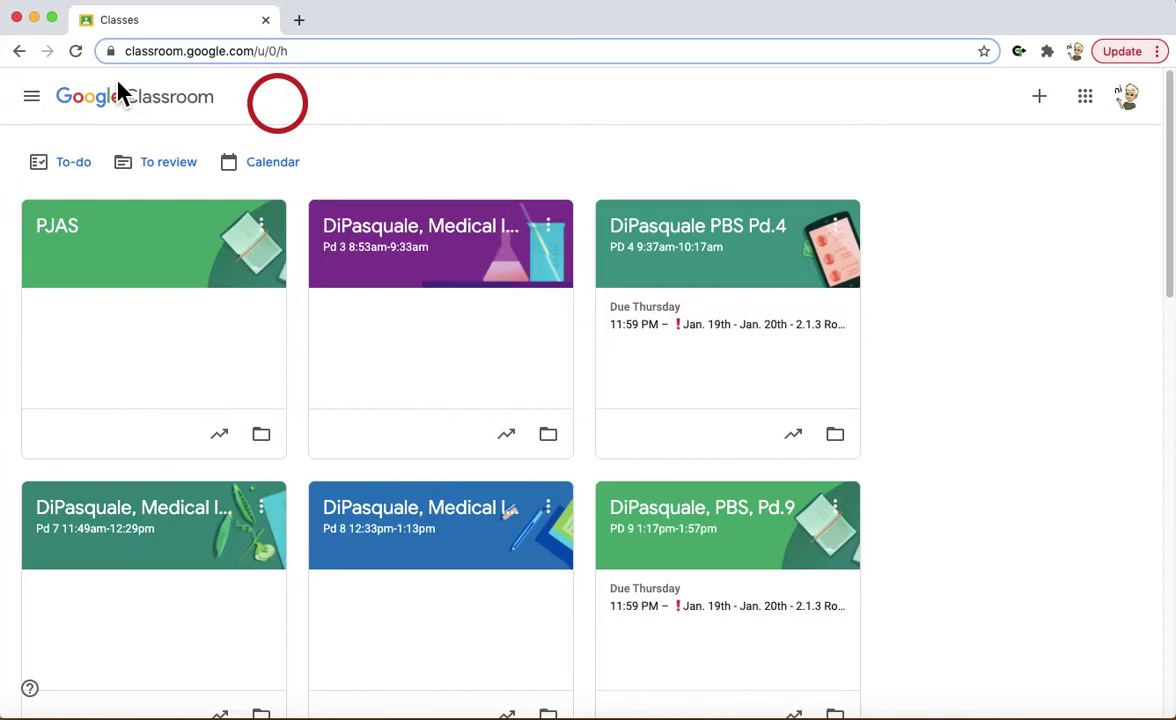
click(40, 98)
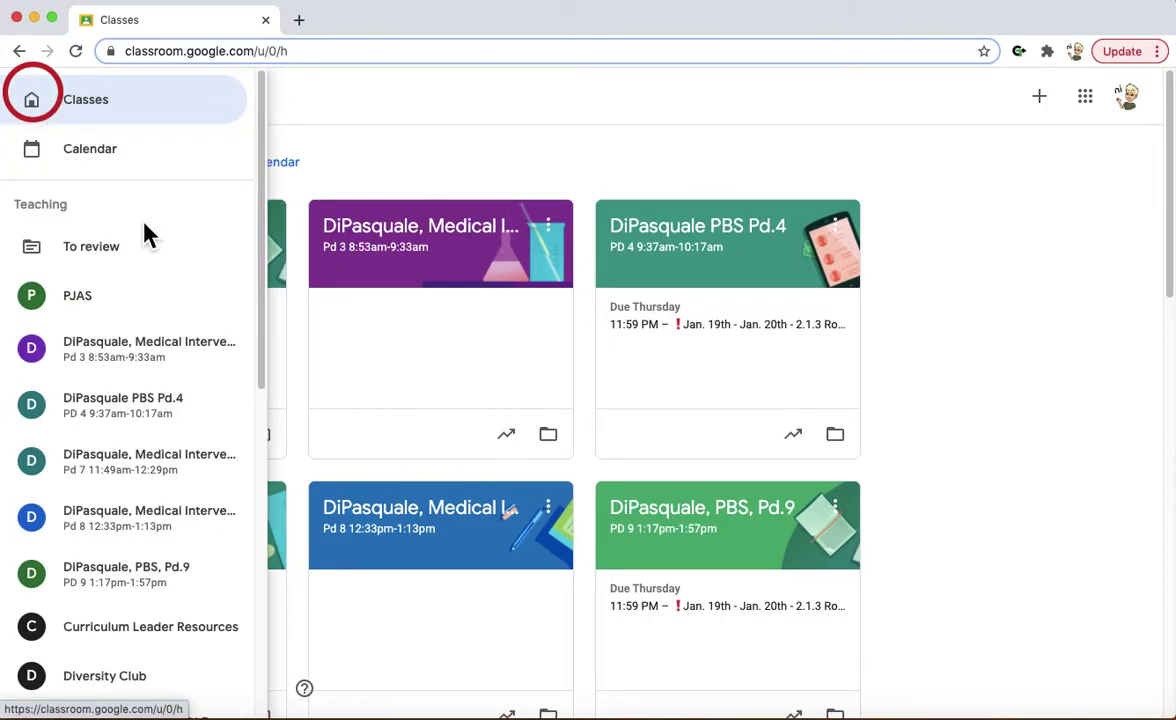
click(131, 202)
scroll(140, 220, down, 5)
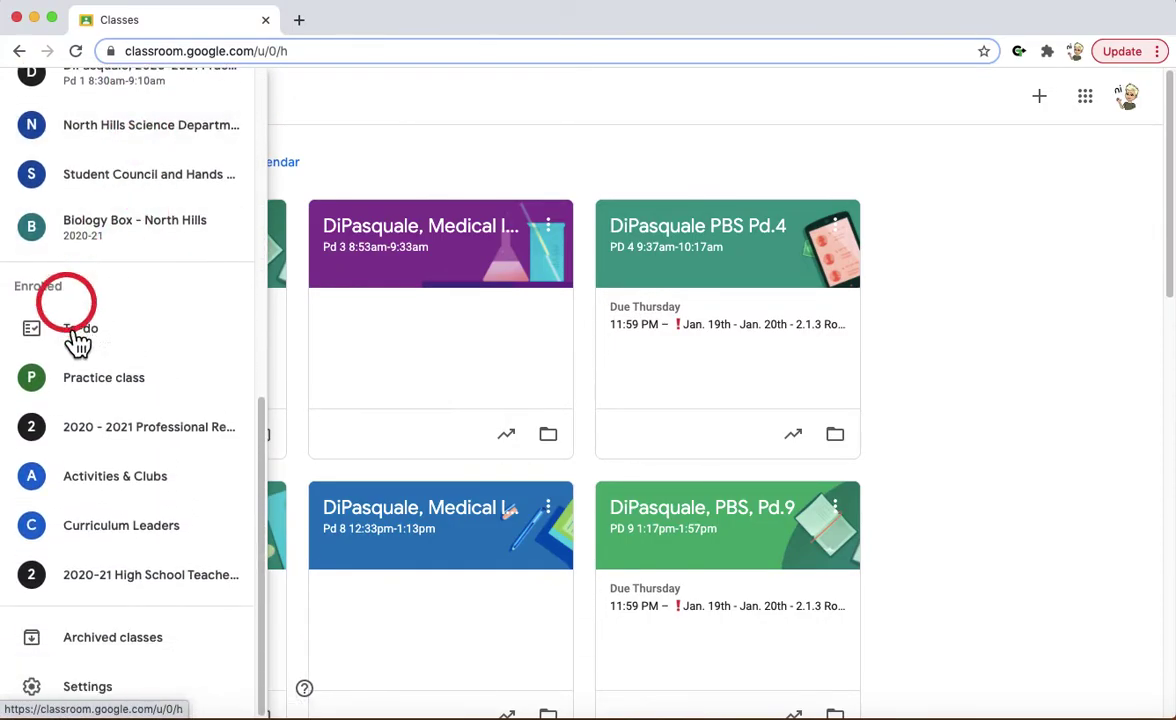
click(95, 645)
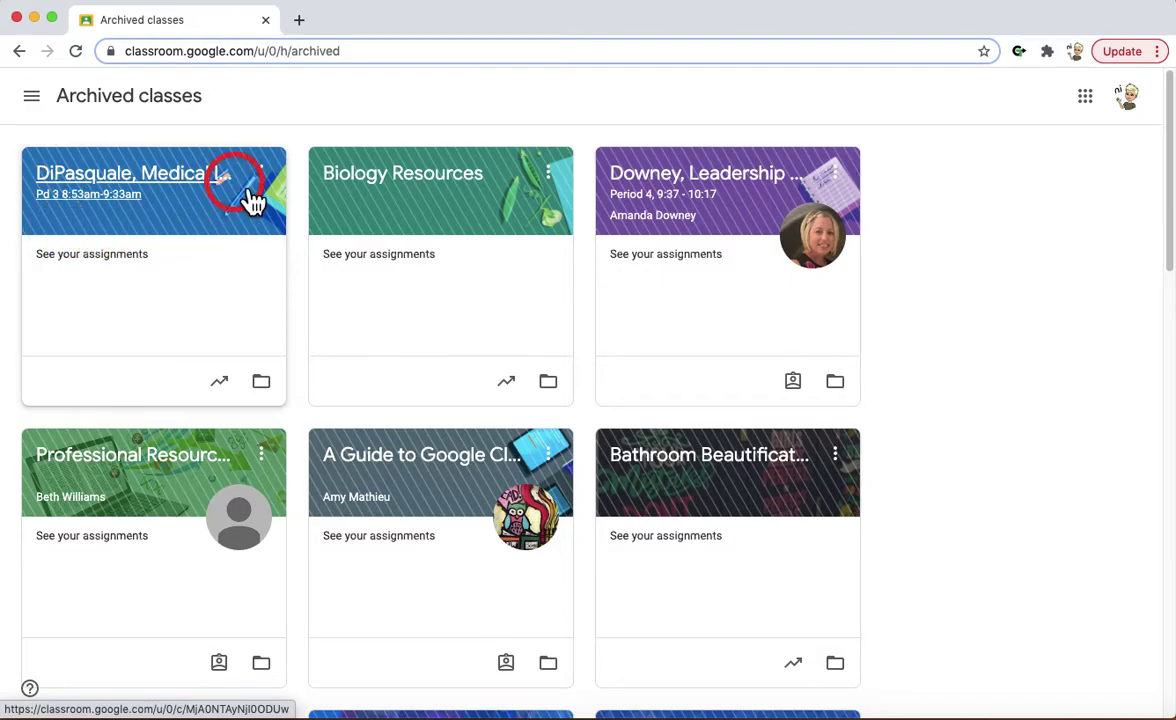
Step: Open the archived Medical Interventions Pd. 3 2nd Nine Weeks class and look through its classwork topics and materials
click(153, 193)
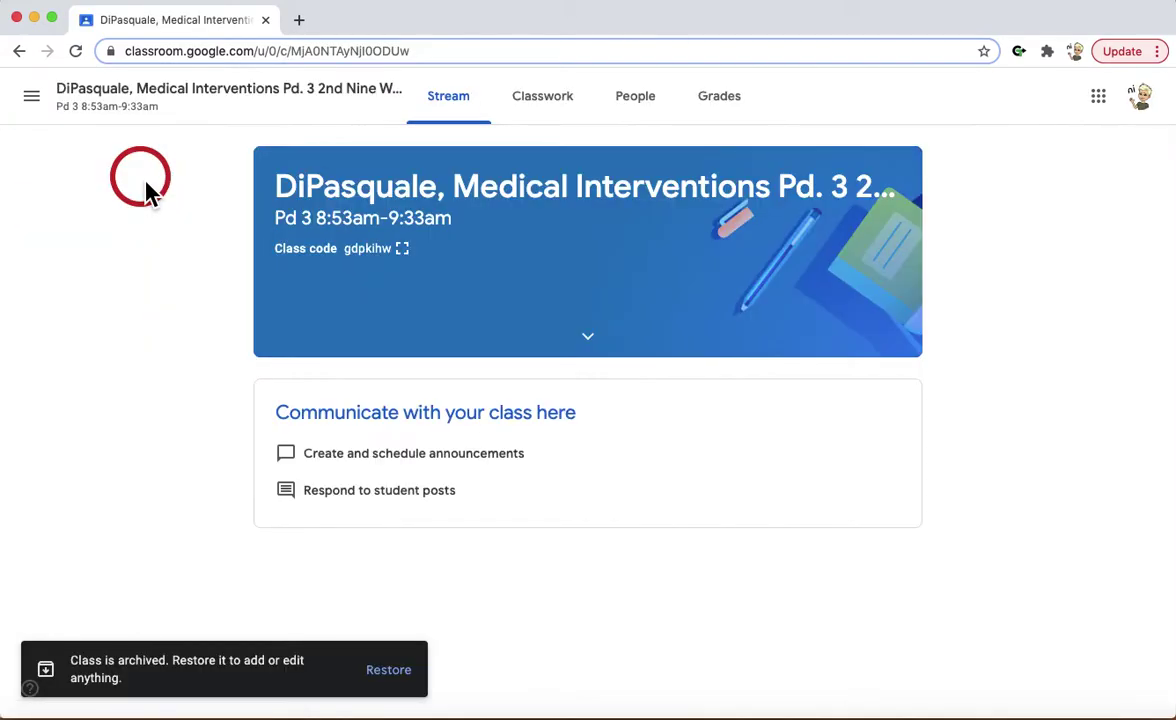
click(553, 116)
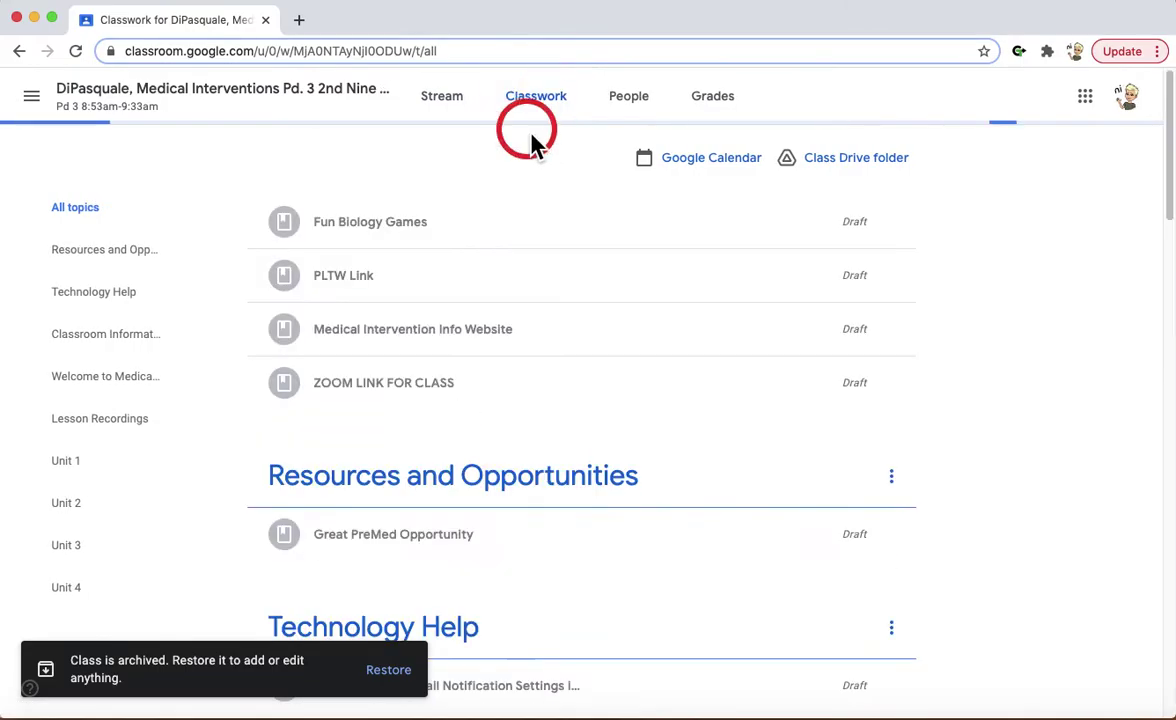
scroll(454, 302, down, 5)
scroll(420, 410, up, 4)
scroll(420, 410, down, 4)
click(420, 436)
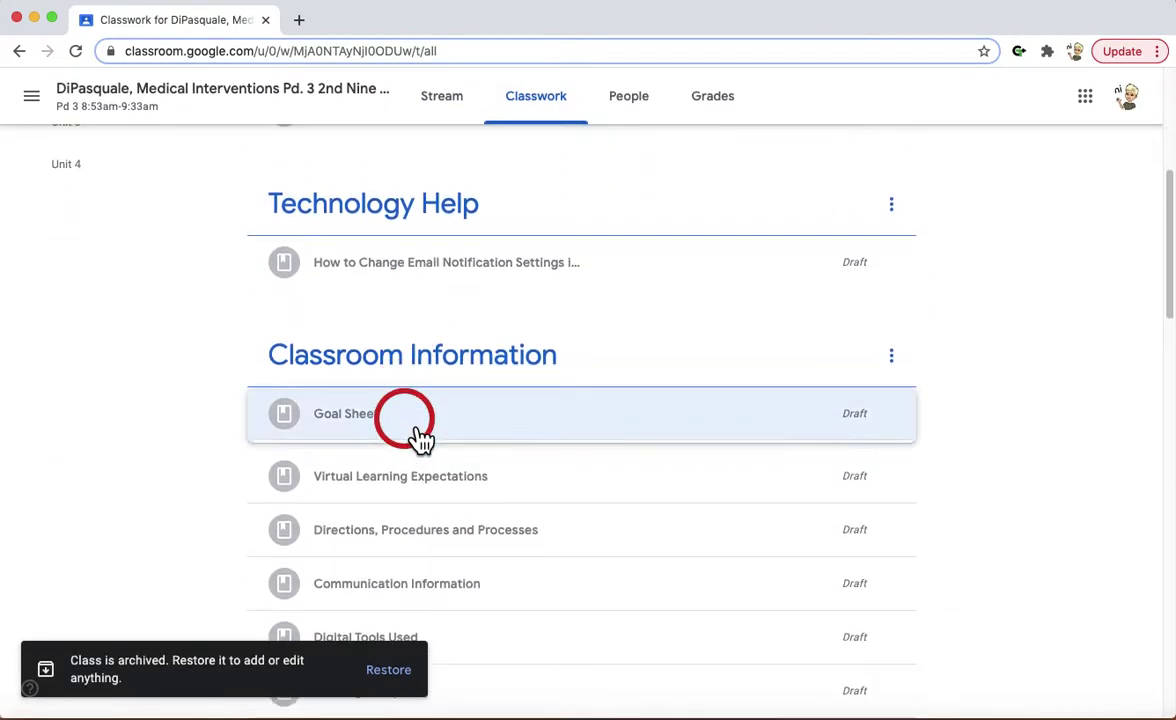
click(420, 436)
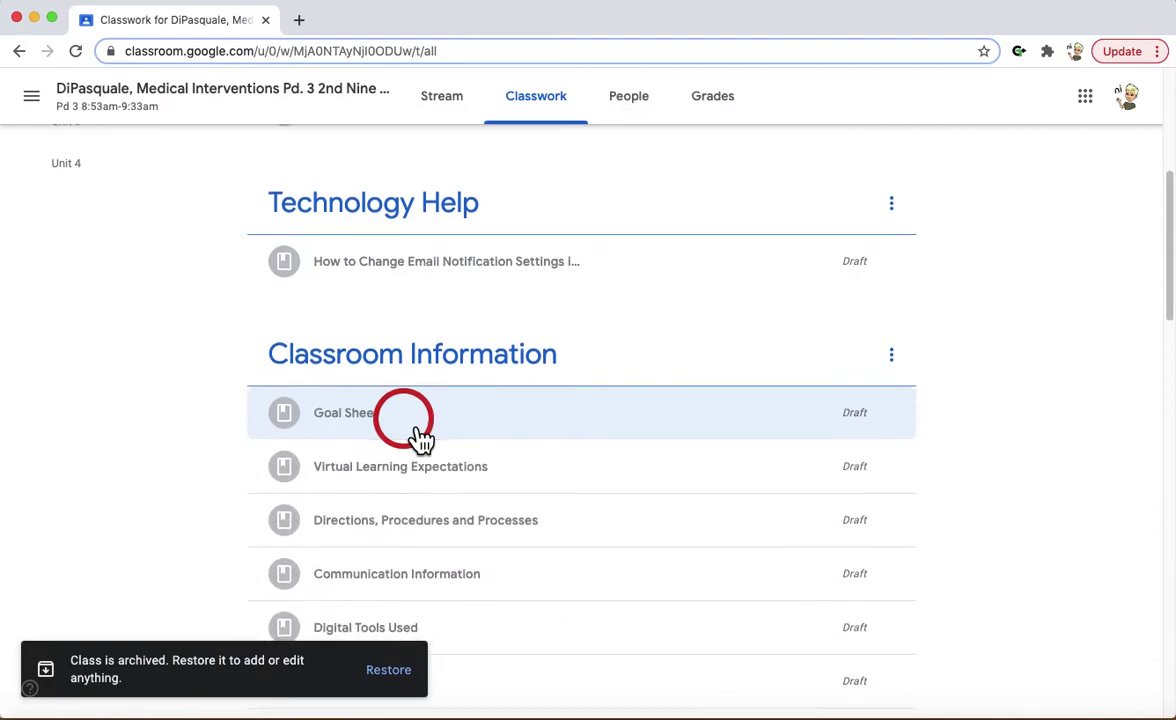
scroll(420, 436, down, 3)
scroll(420, 436, down, 1)
scroll(420, 436, up, 5)
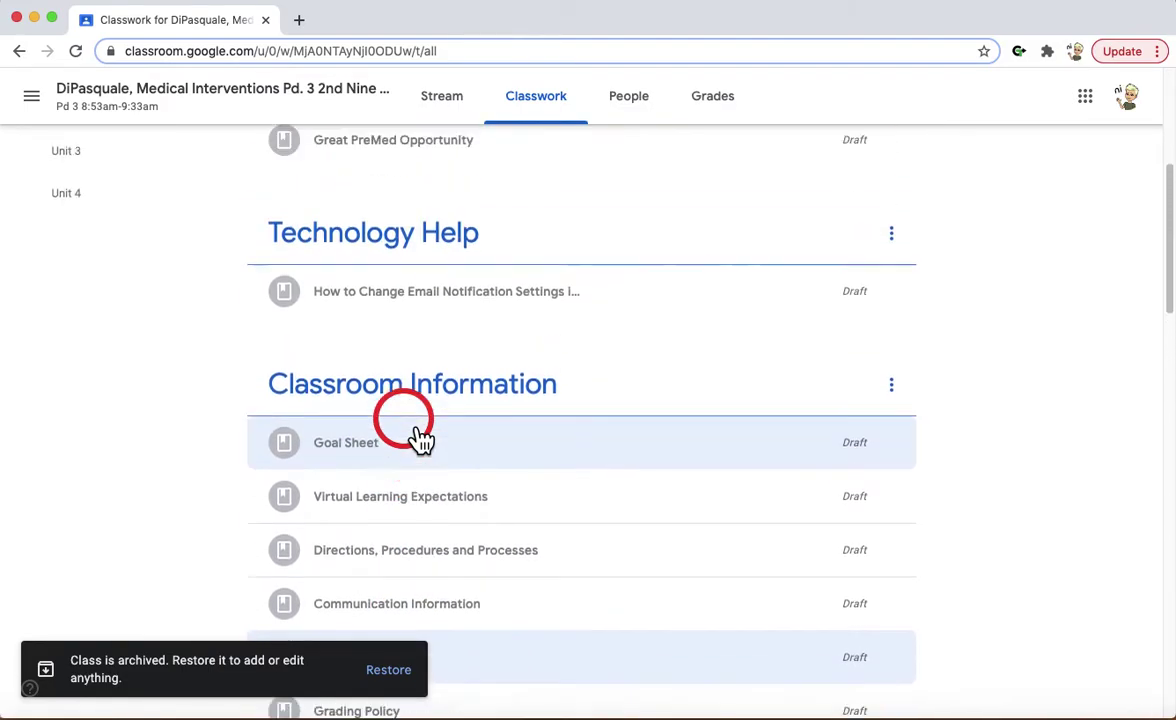
scroll(420, 438, up, 3)
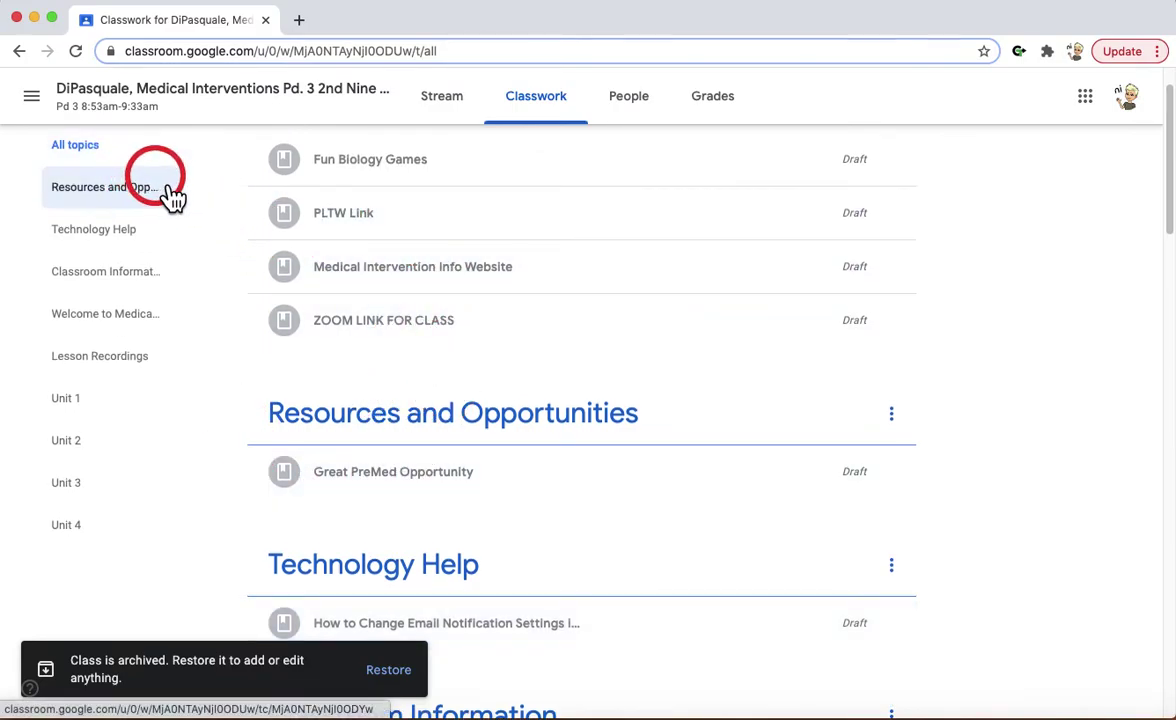
Step: Return to the classes overview and create a new class named "Medical Interventions 2021-2022"
click(32, 96)
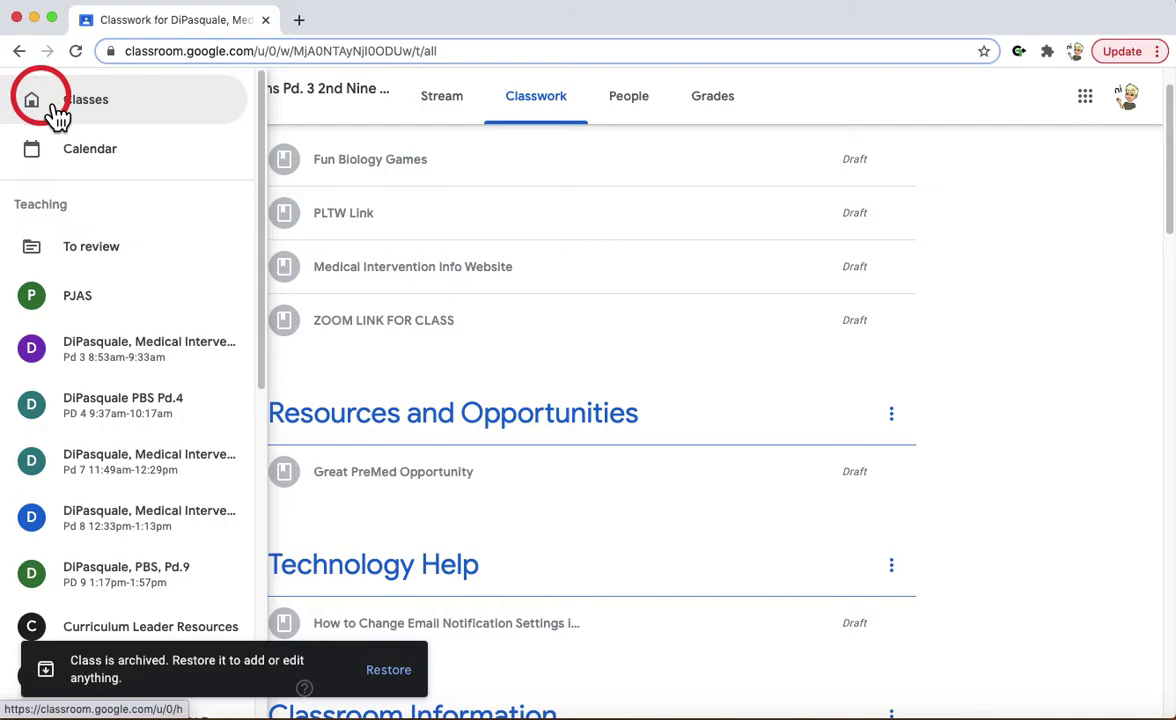
click(57, 112)
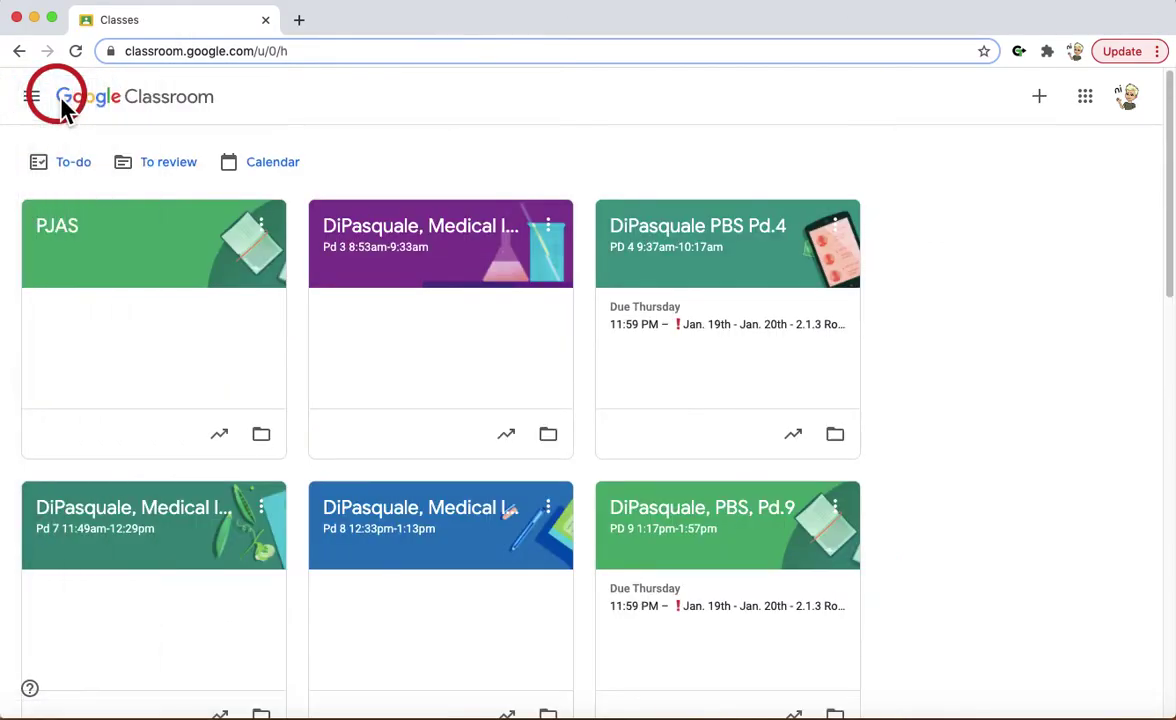
click(1050, 112)
click(993, 168)
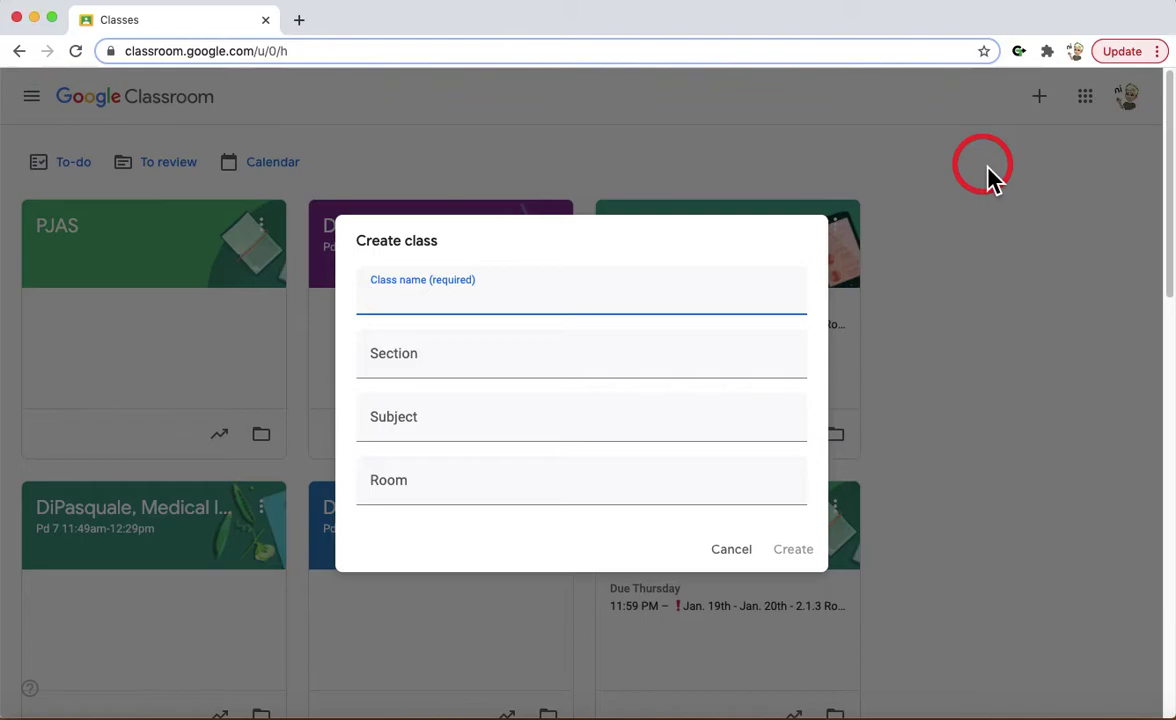
text(Medical)
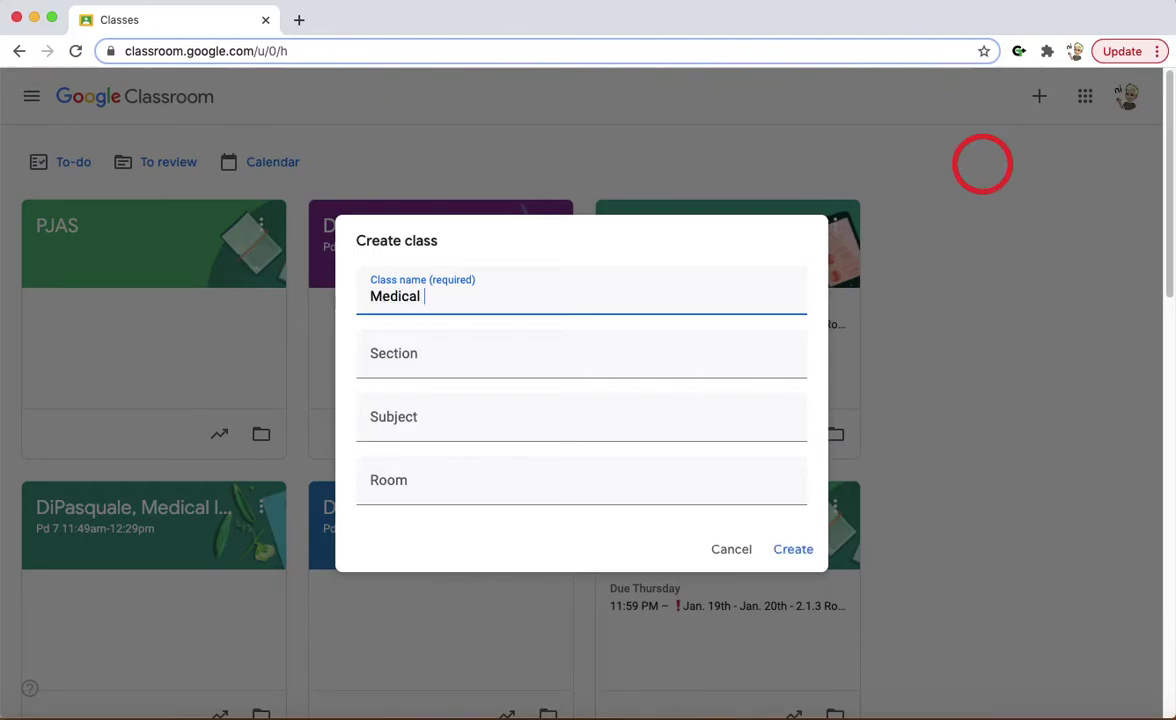
text( Interventions 2021-2022)
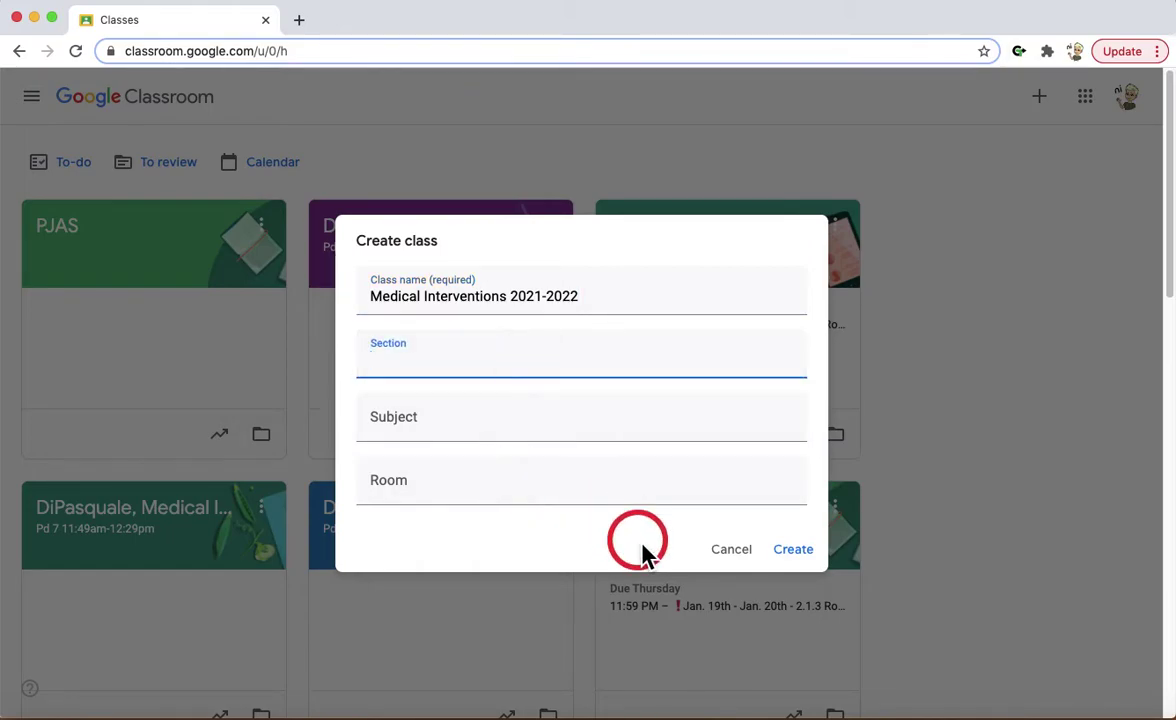
click(797, 556)
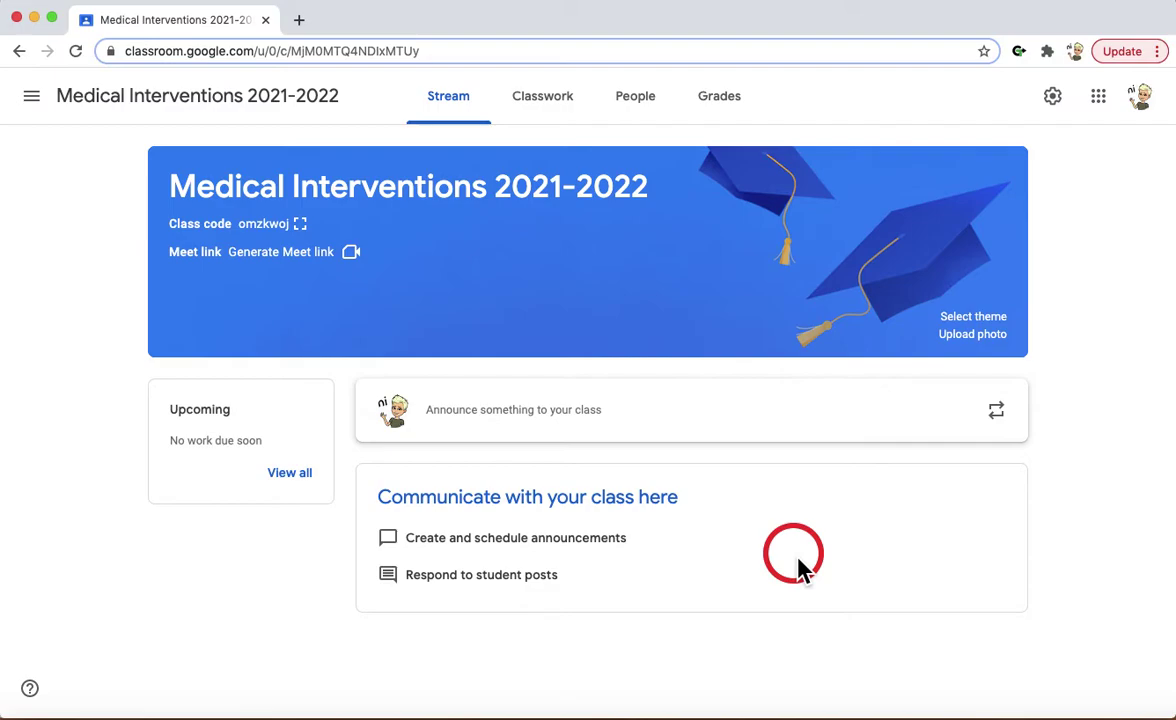
Step: Start reusing a post in the new class's classwork, choosing the archived Medical Interventions Pd. 3 2nd Nine Weeks class as source
click(545, 96)
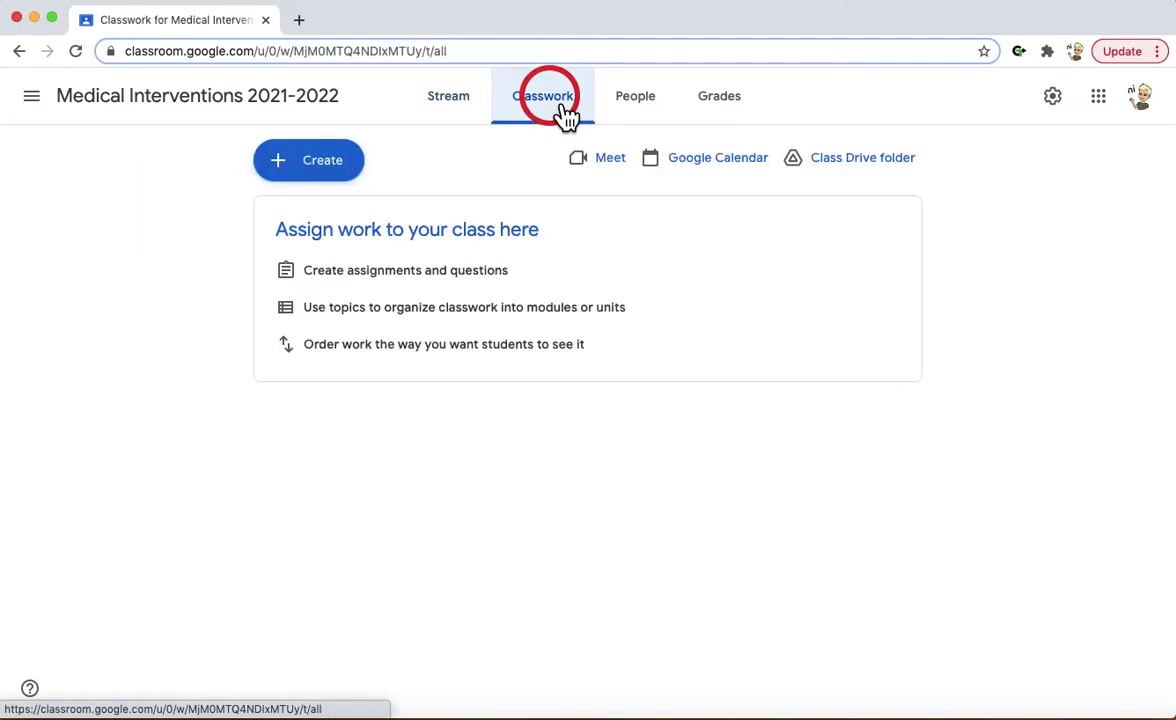
click(328, 187)
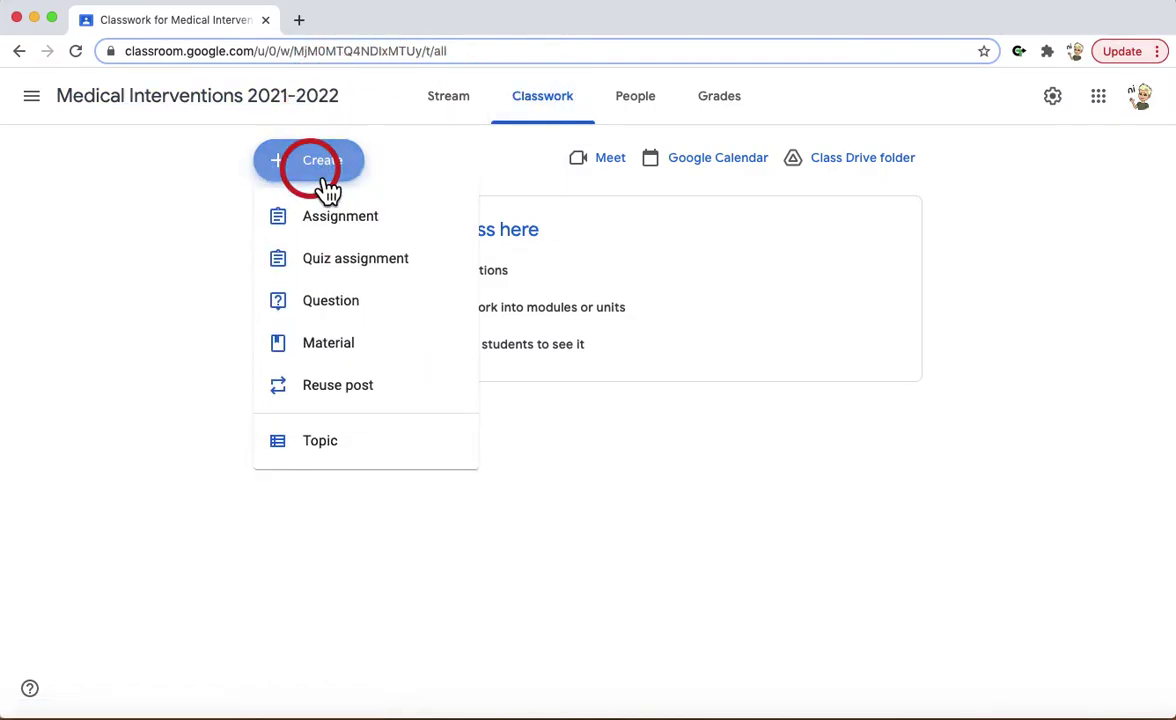
click(344, 400)
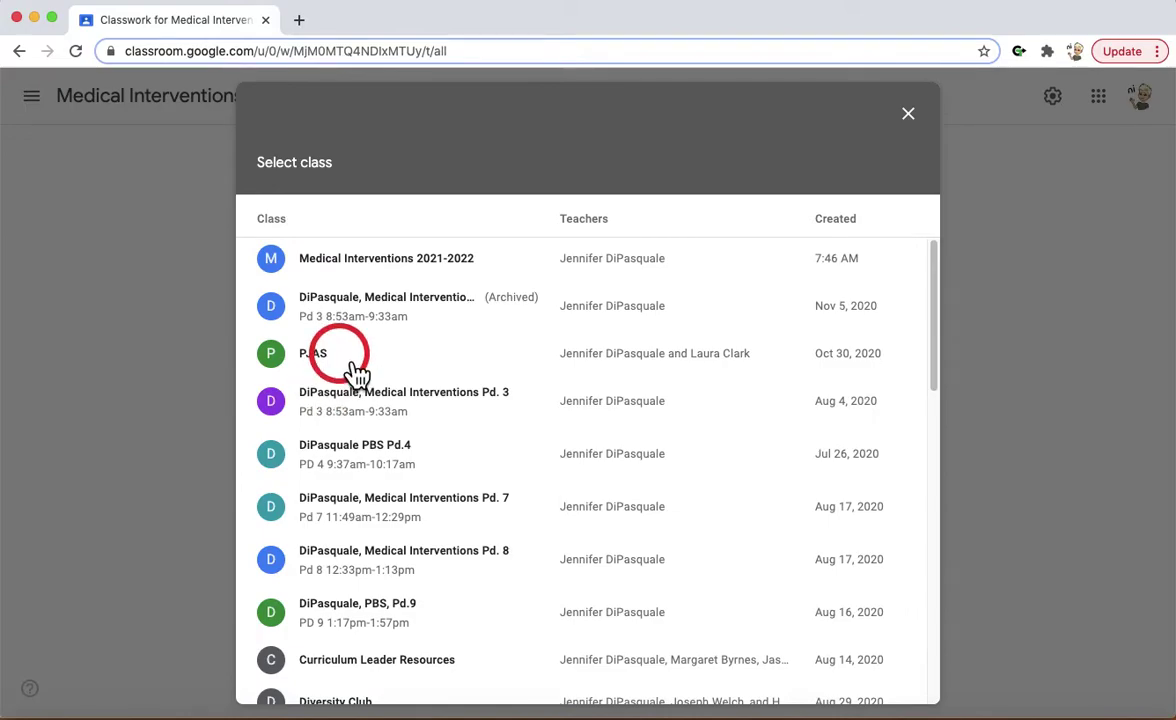
scroll(493, 428, down, 3)
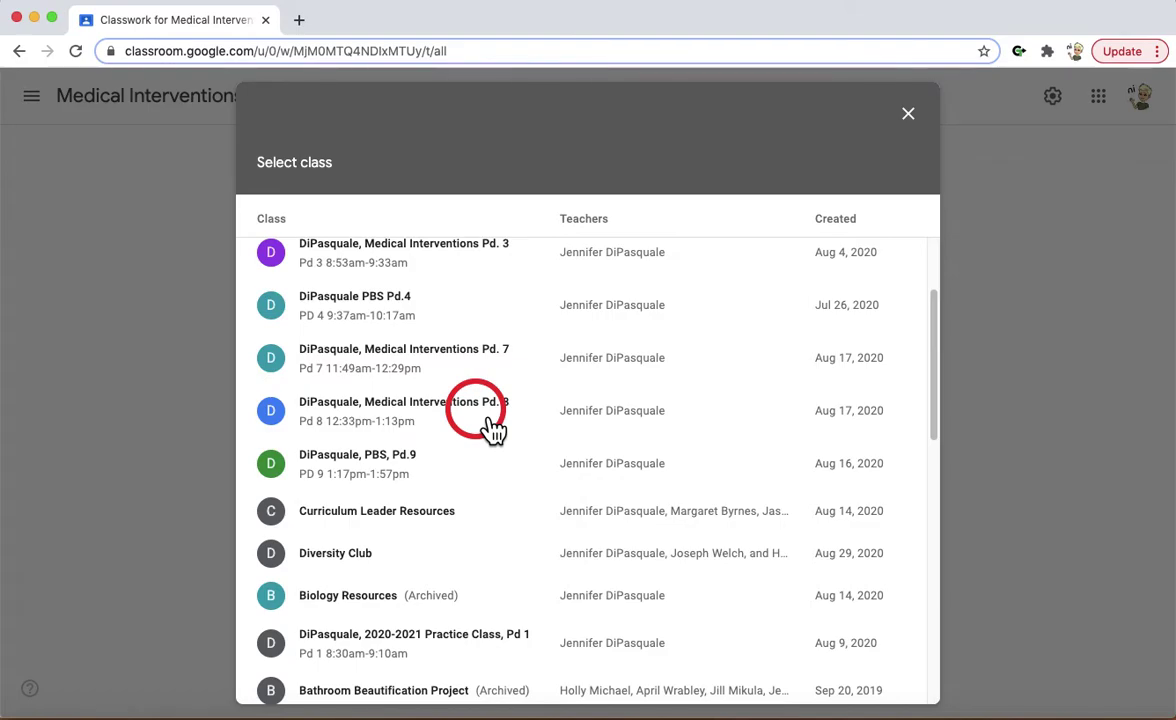
scroll(493, 428, up, 3)
scroll(493, 428, down, 1)
scroll(493, 428, up, 1)
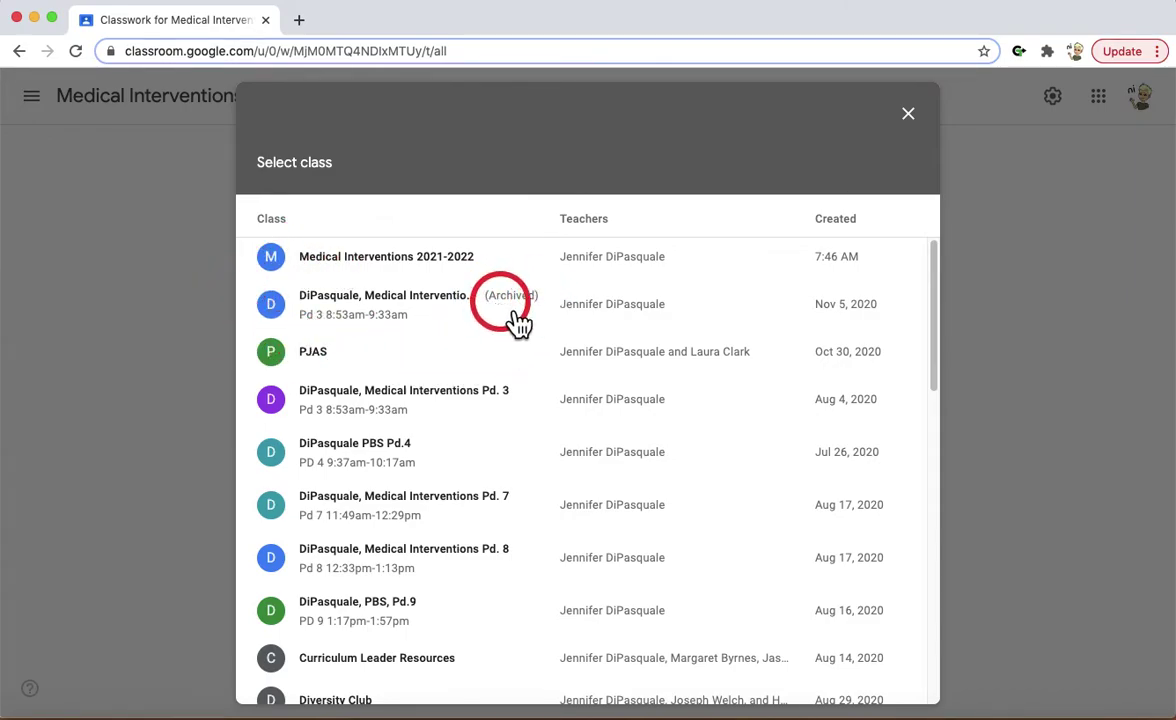
click(440, 312)
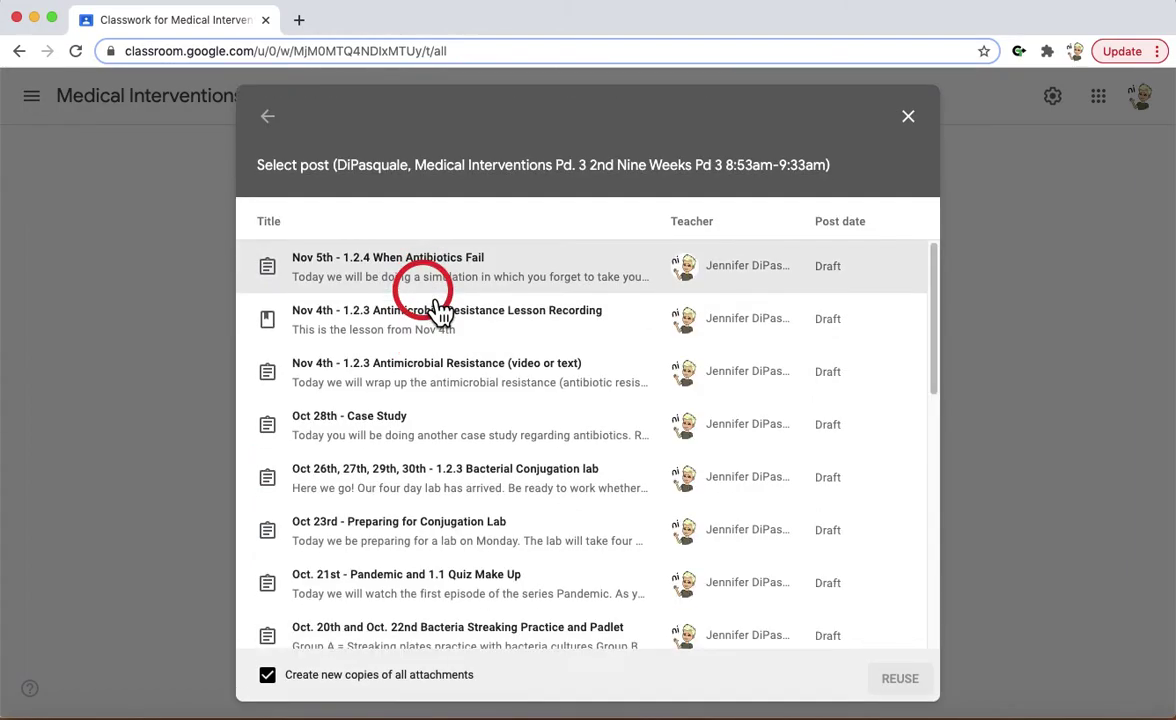
Step: Reuse the "Aug 25, 2020 - Aug 28, 2020 Say Hello!" assignment without creating new copies of its attachments
scroll(520, 410, down, 10)
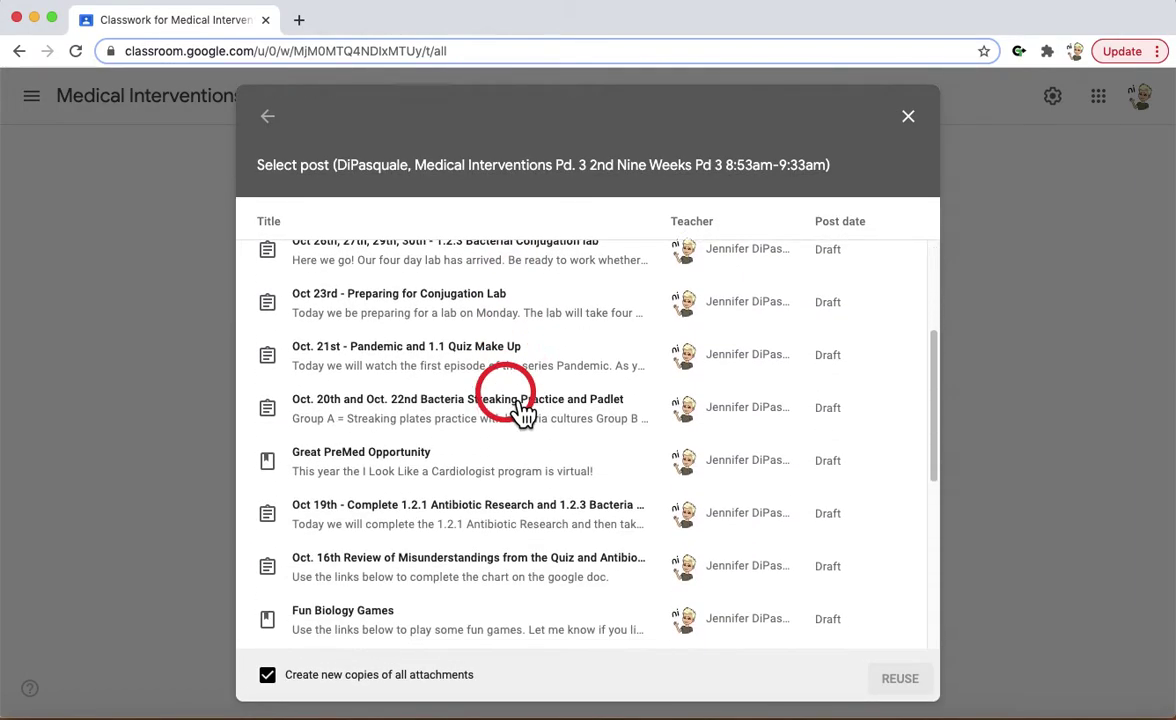
scroll(520, 410, down, 10)
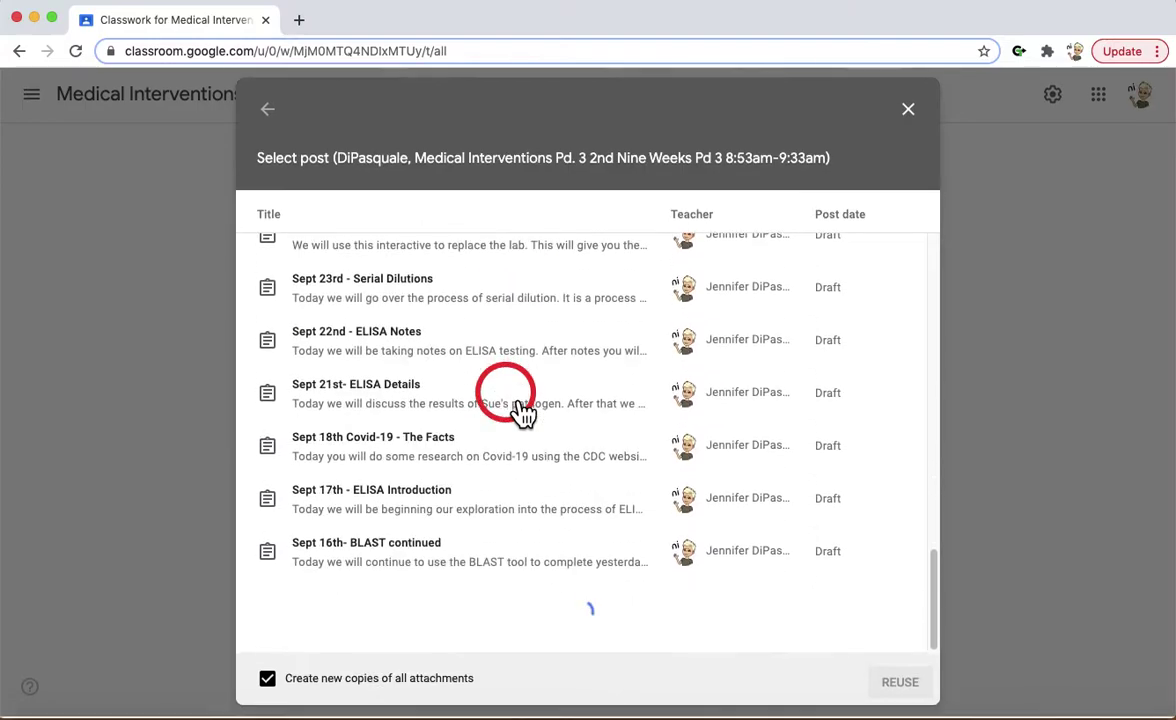
scroll(520, 410, down, 10)
scroll(520, 410, down, 2)
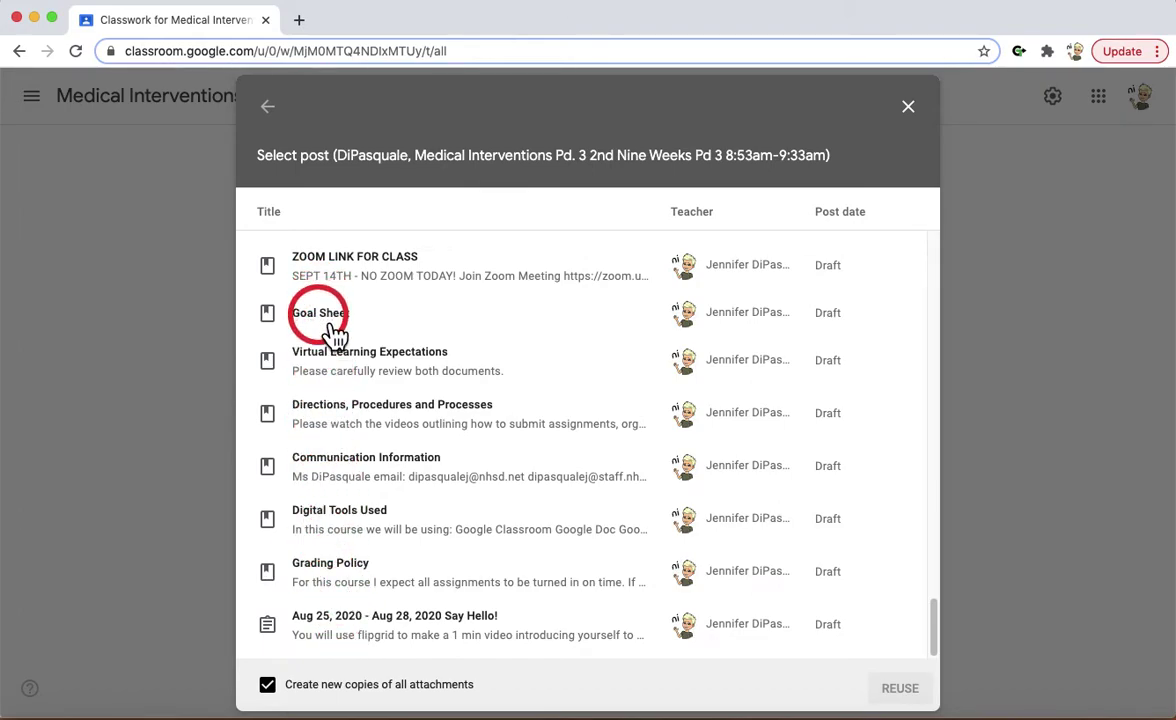
click(331, 632)
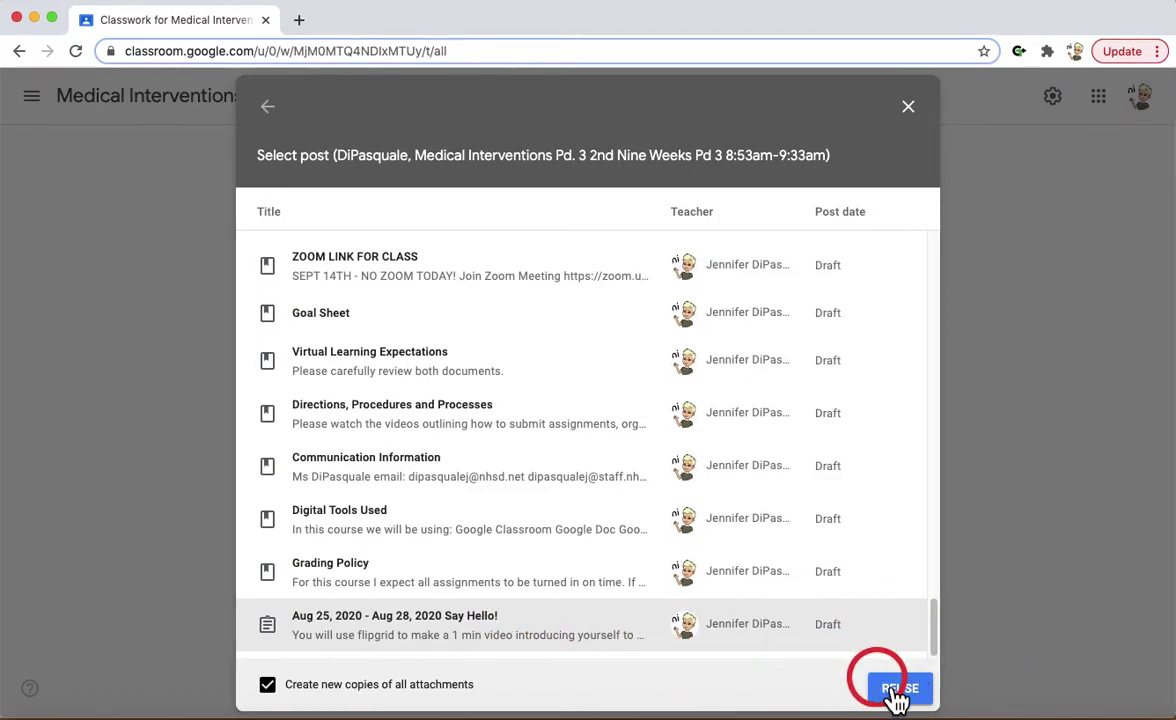
scroll(886, 657, down, 1)
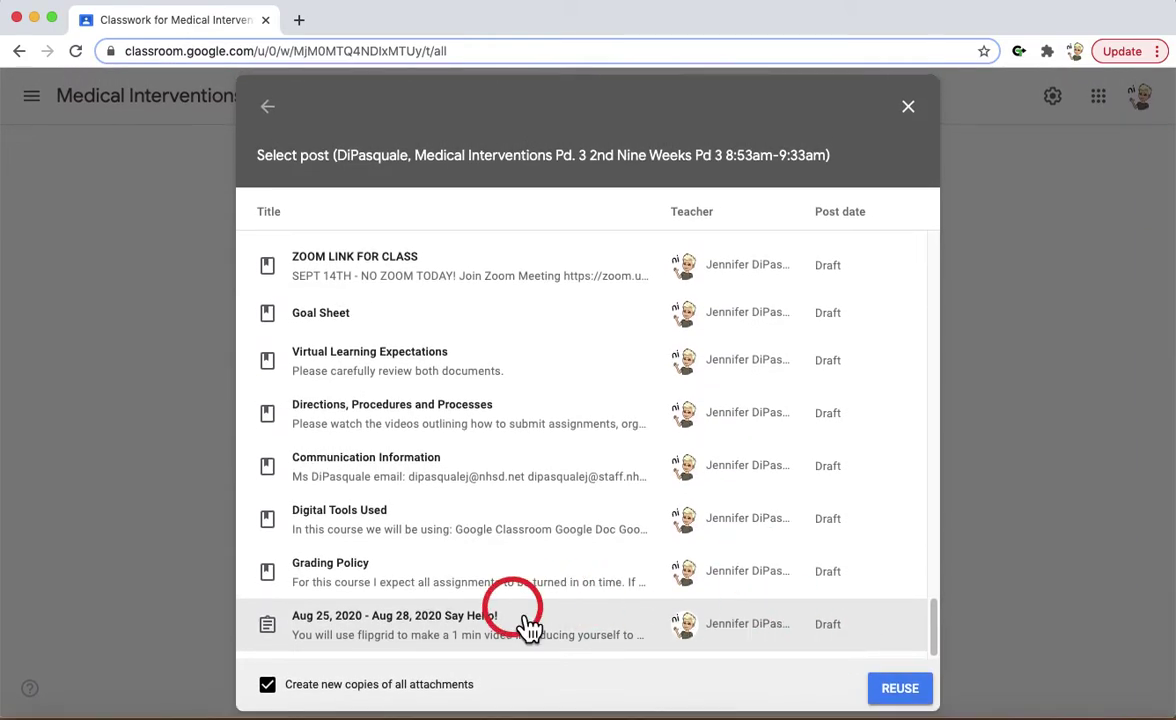
click(270, 686)
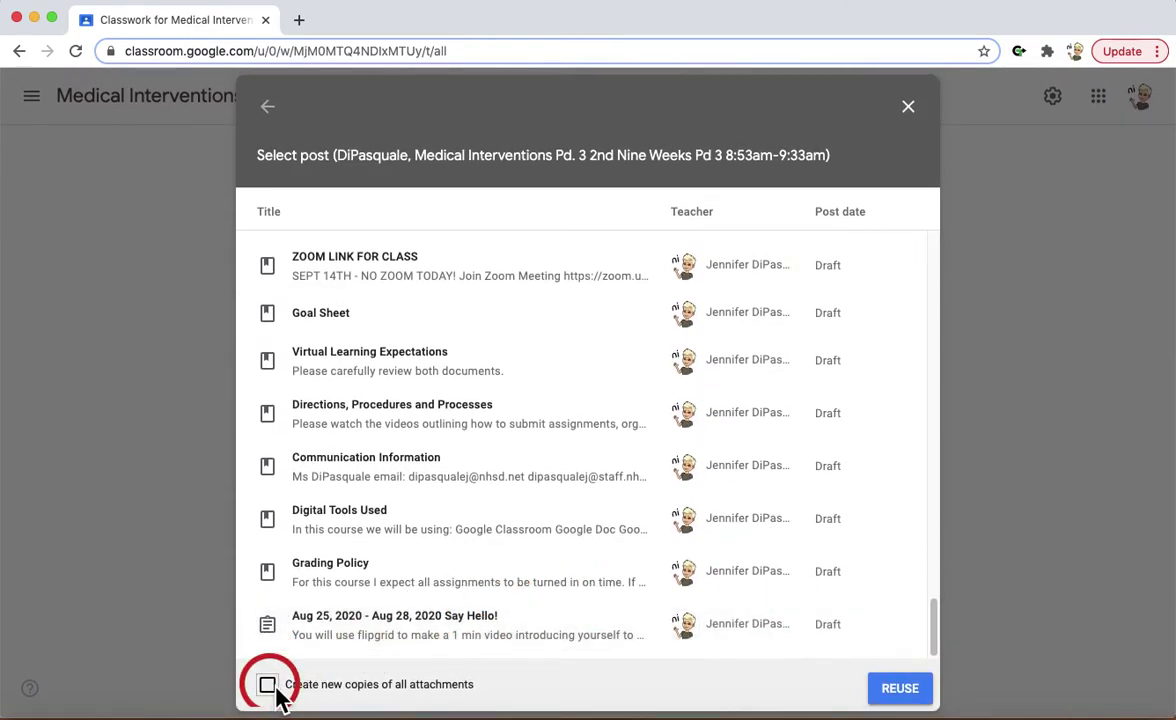
click(905, 693)
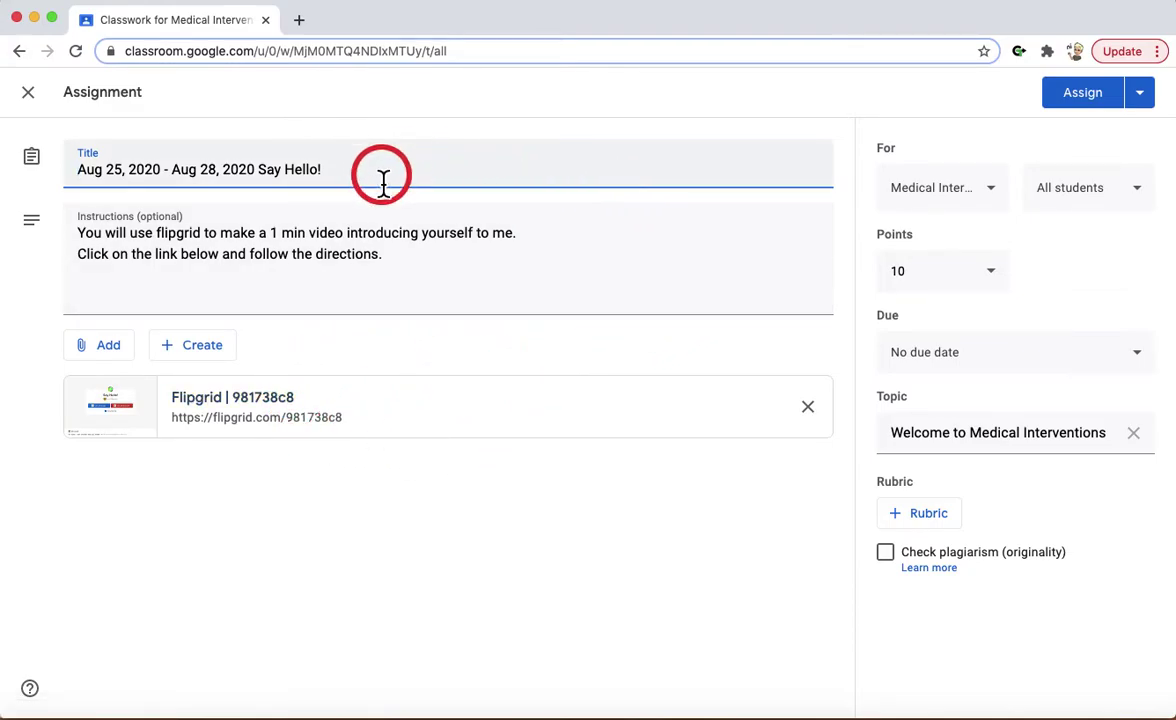
Step: Add the Medical Interventions Pd 3 and PBS Pd.4 classes as recipients of the Say Hello! assignment
click(926, 214)
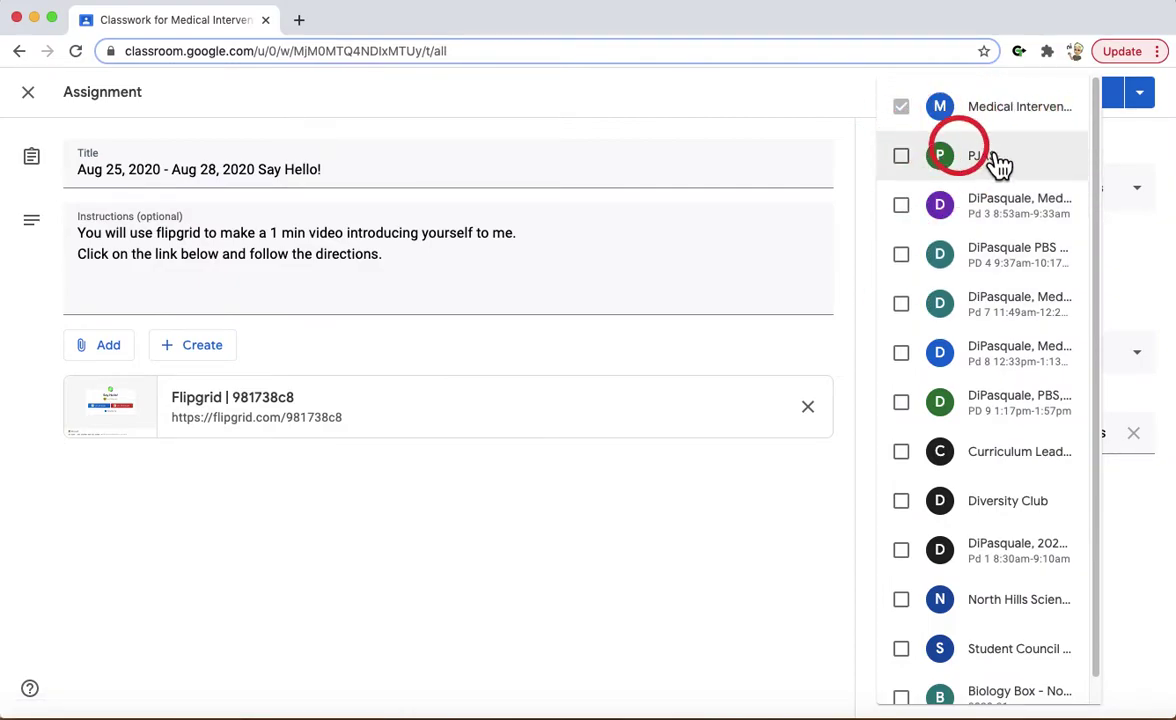
click(903, 207)
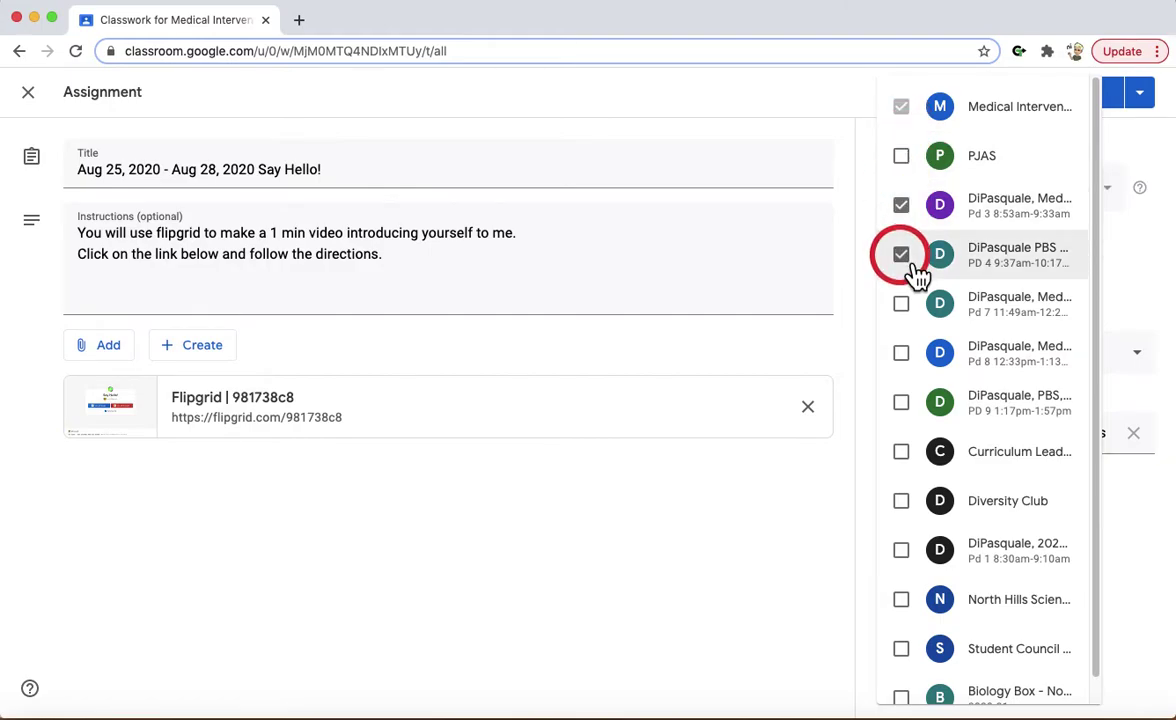
click(838, 208)
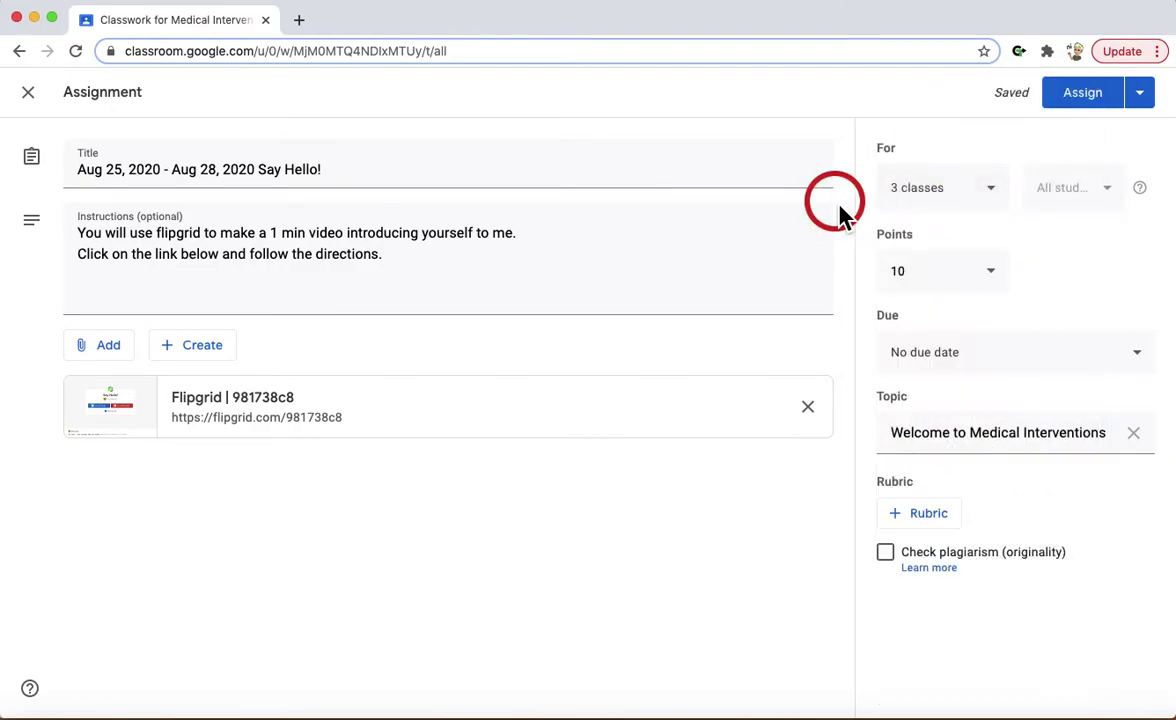
Step: Remove the Medical Interventions Pd. 3 and PBS Pd.4 classes from the Say Hello! assignment's recipients, keeping only the new class
click(983, 368)
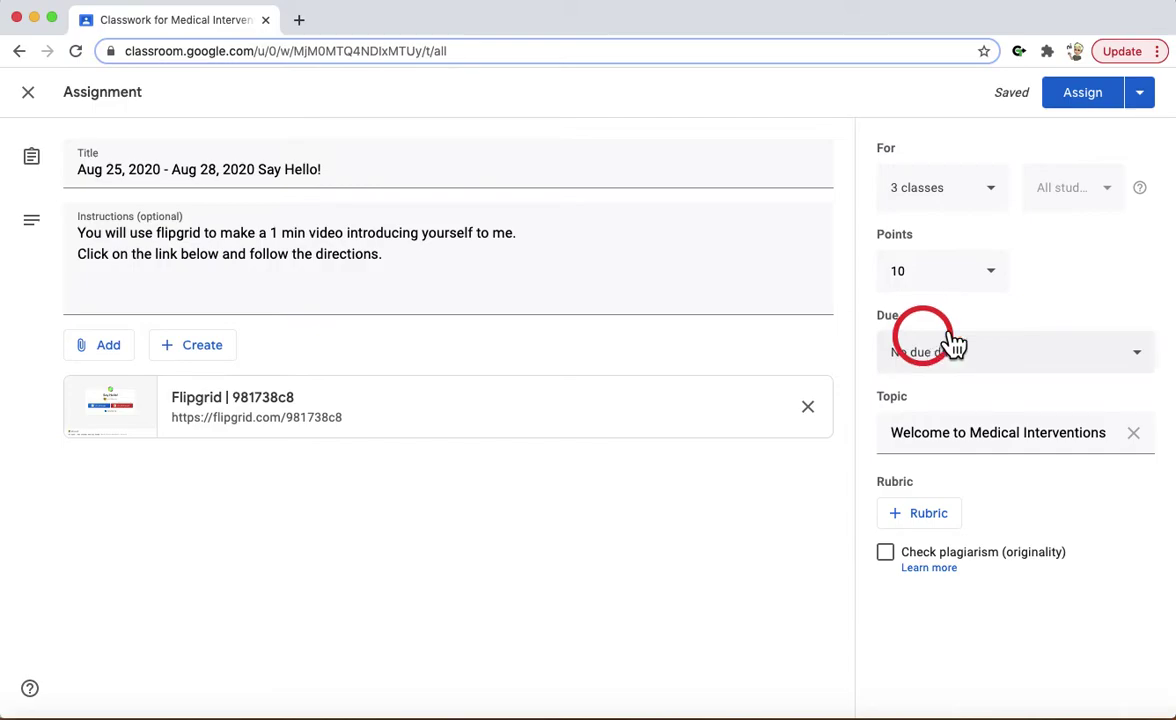
click(1008, 205)
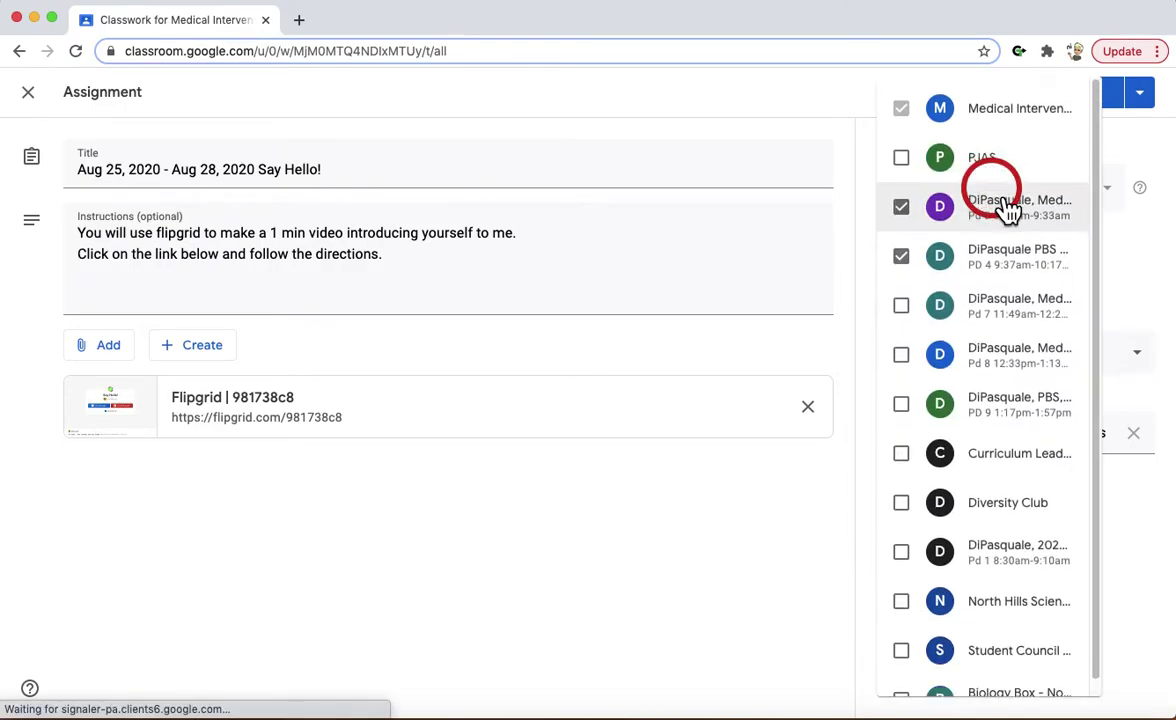
click(903, 254)
click(808, 322)
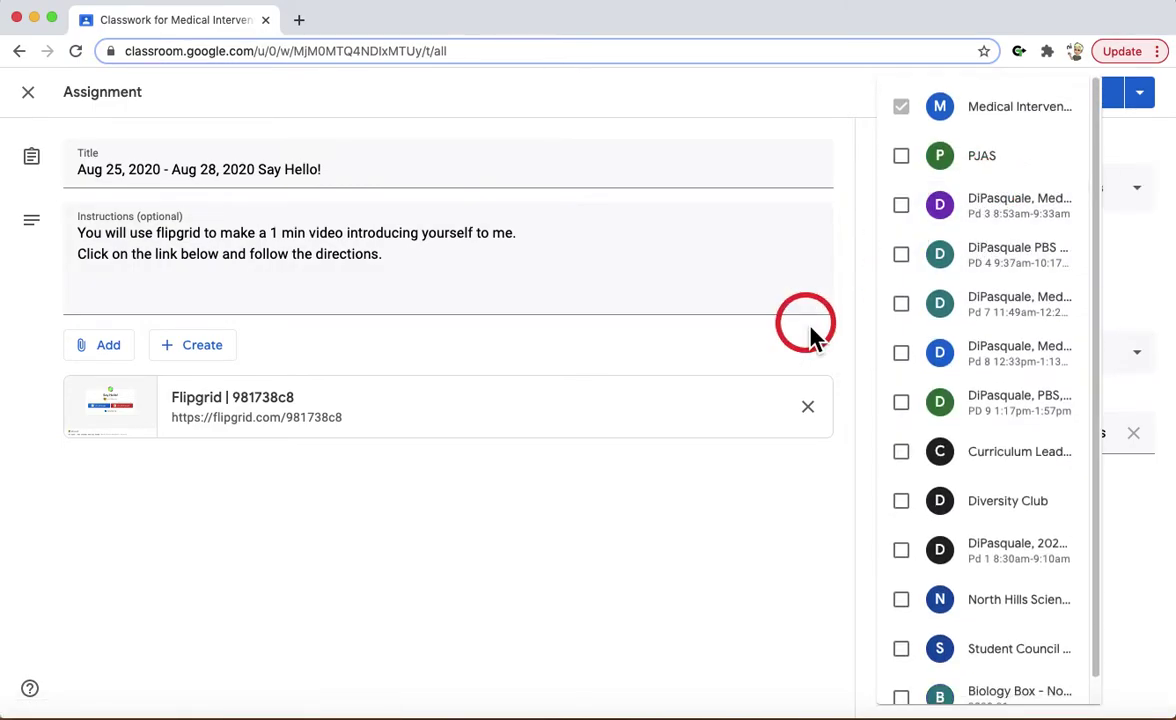
Step: Assign the "Aug 25, 2020 - Aug 28, 2020 Say Hello!" assignment immediately to all students in the new class
click(1085, 93)
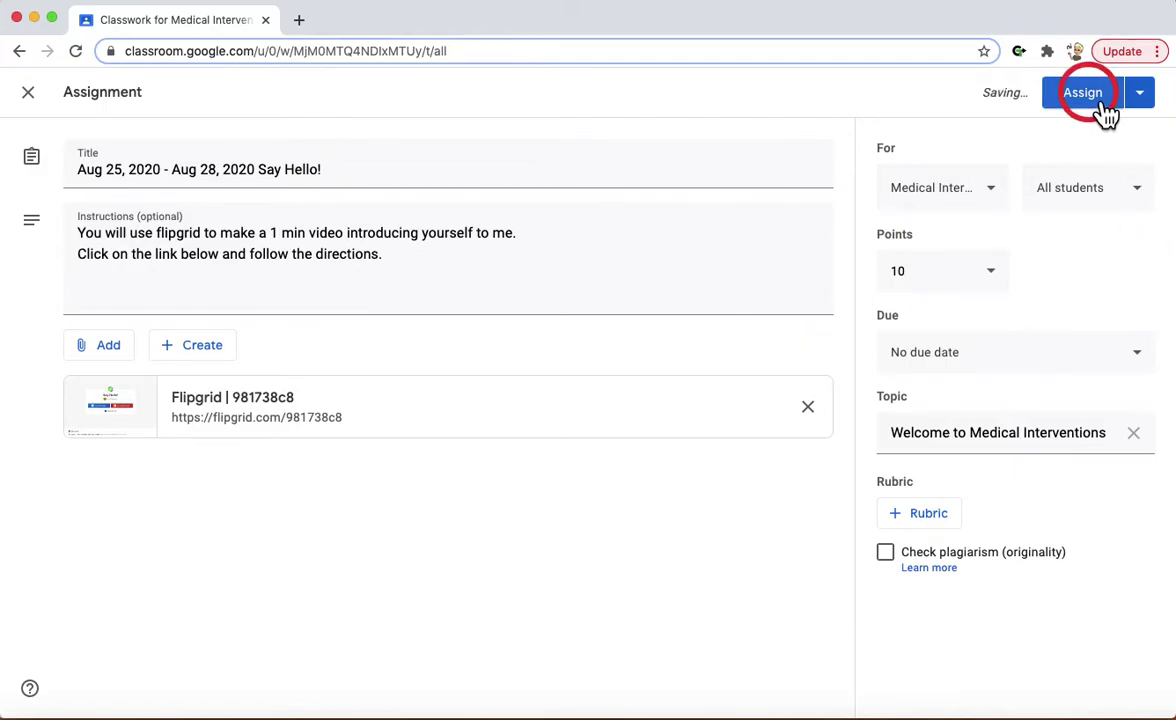
click(1140, 94)
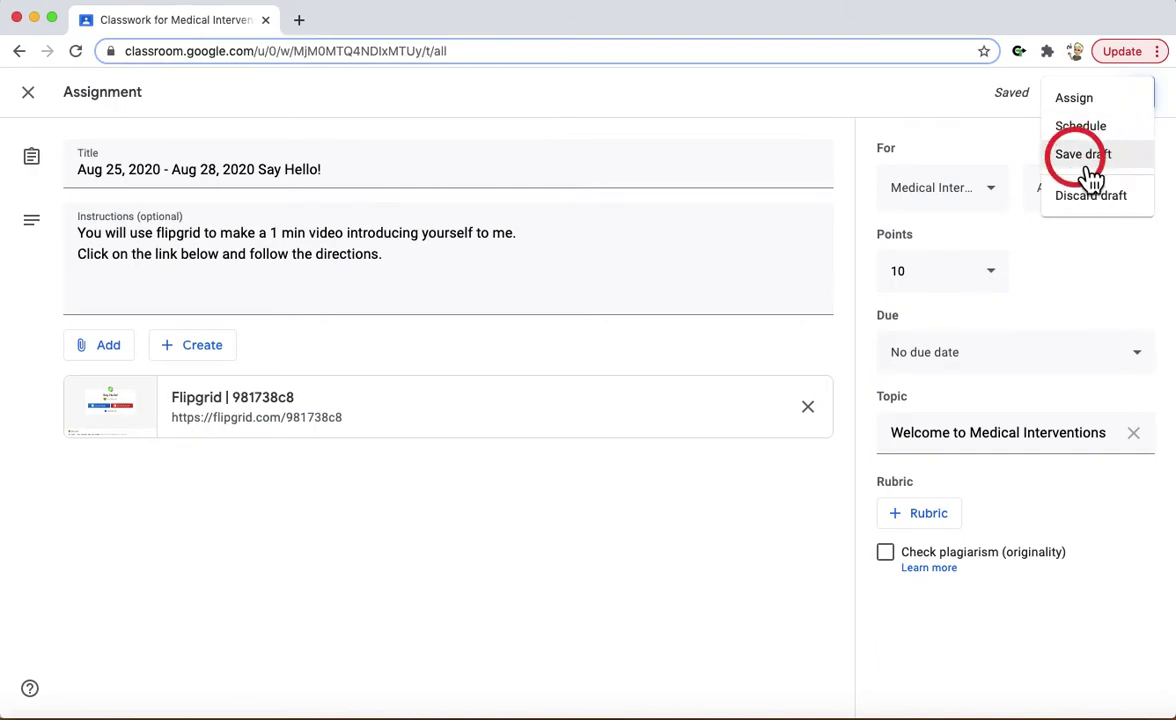
click(1088, 104)
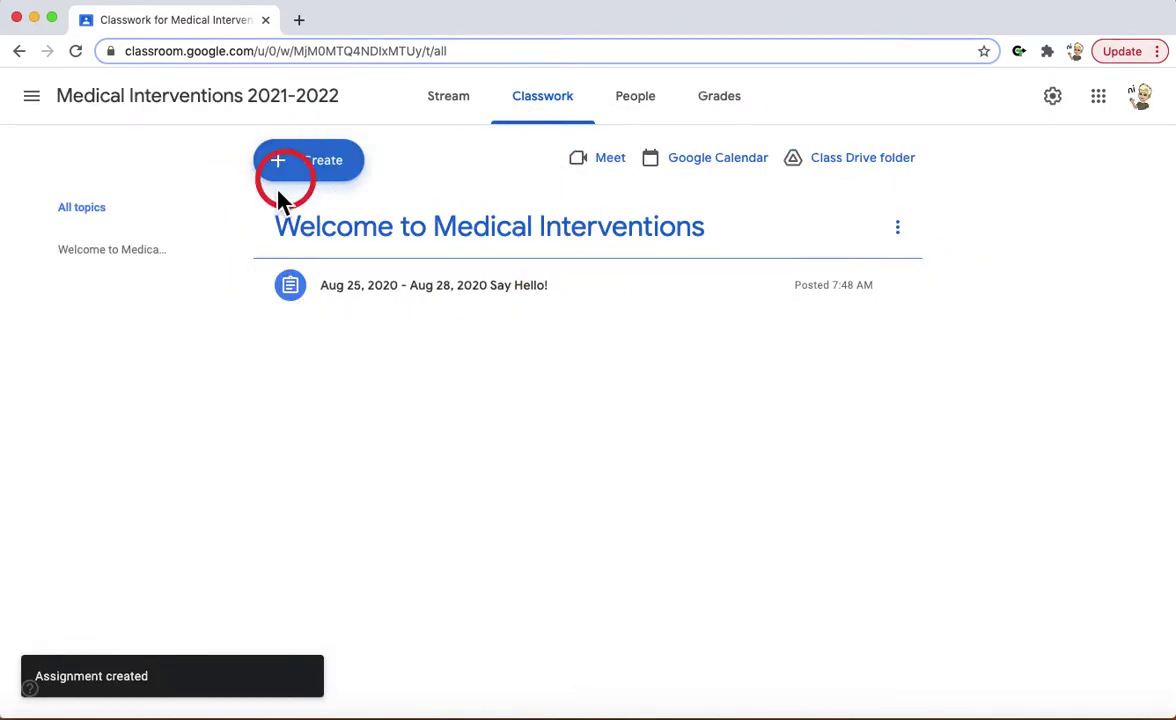
Step: Start reusing another post in the classwork, picking the archived Medical Interventions Pd 3 class again from the class list
click(339, 180)
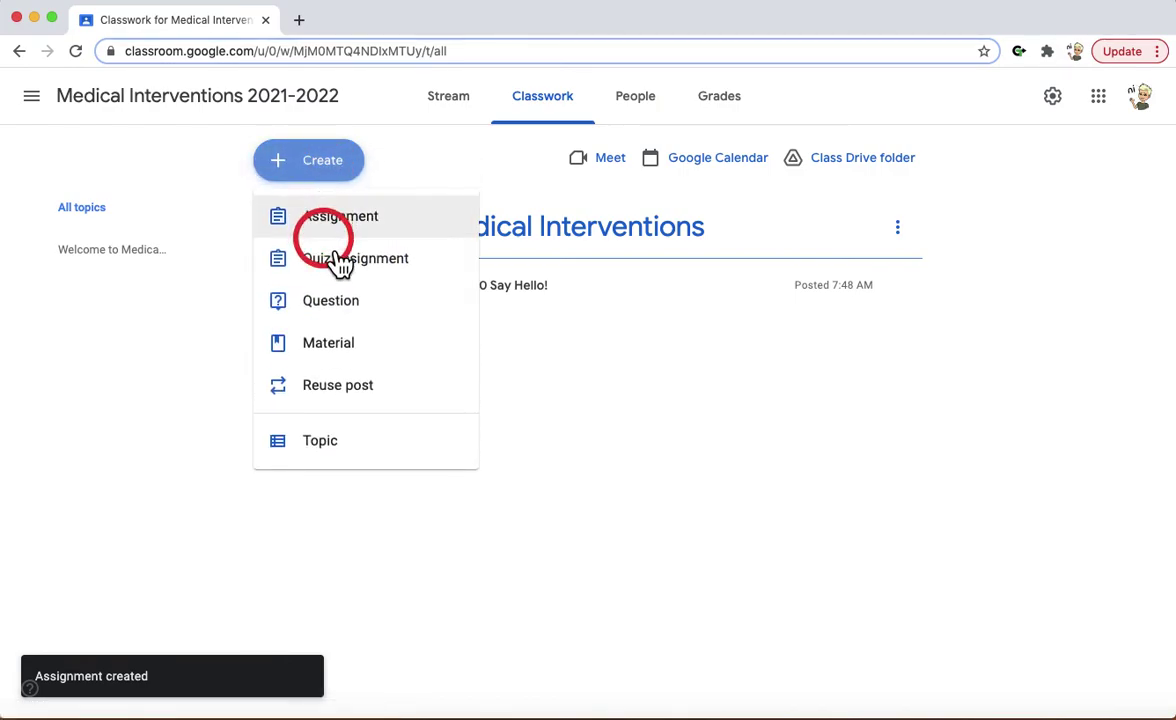
click(370, 396)
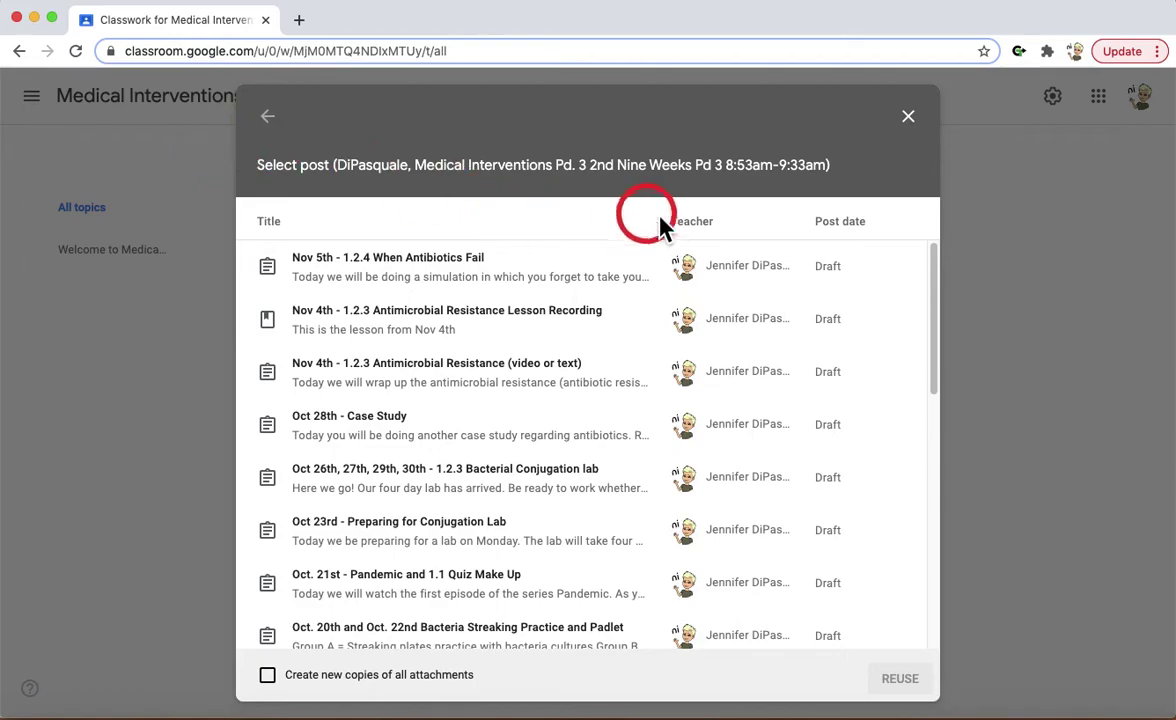
click(280, 124)
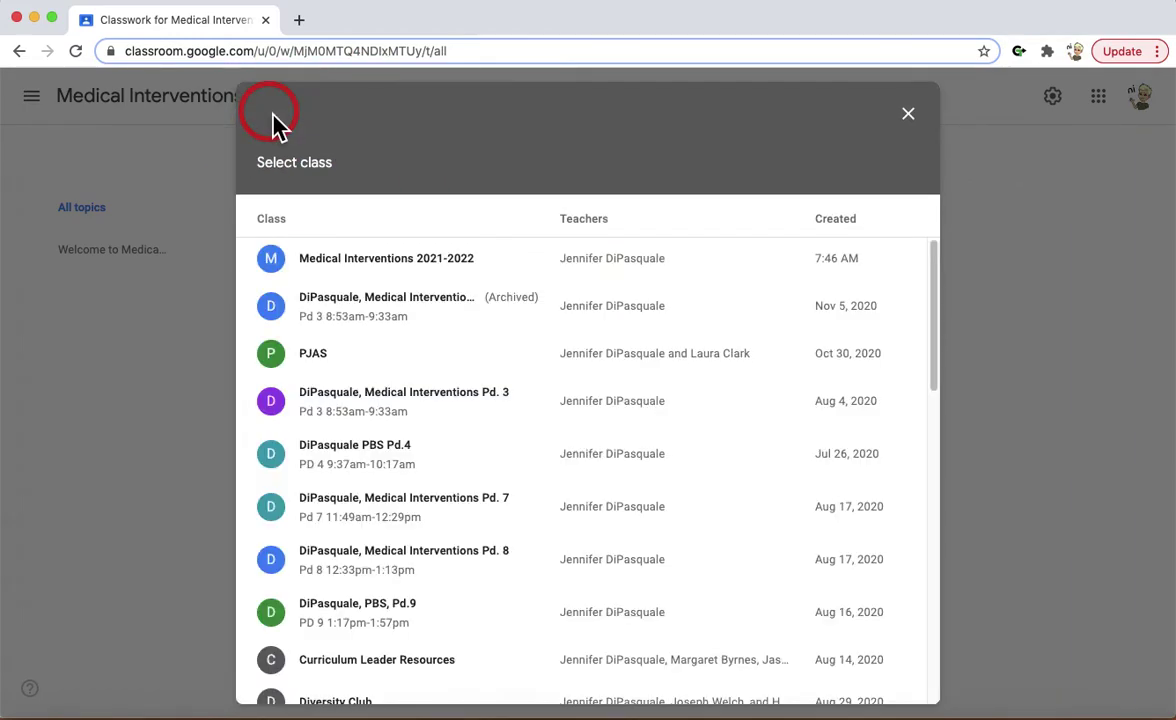
click(402, 310)
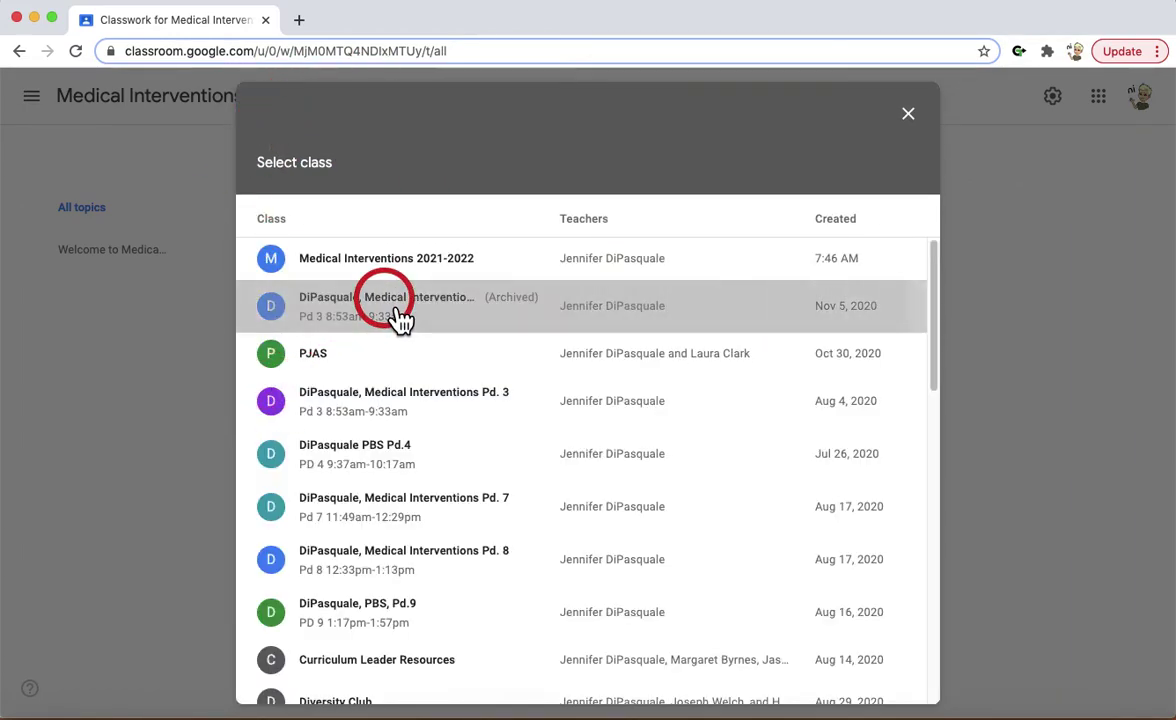
Step: Reuse the Grading Policy material without new attachment copies and post it under the Classroom Information topic
scroll(452, 475, down, 20)
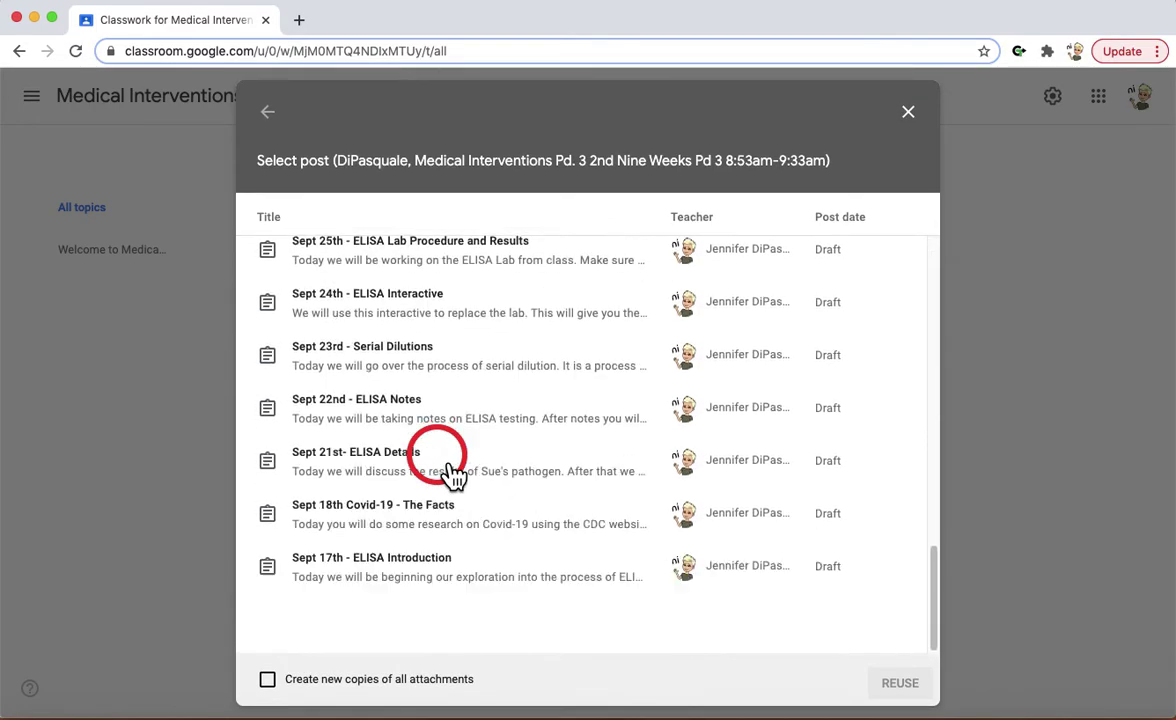
scroll(452, 475, down, 5)
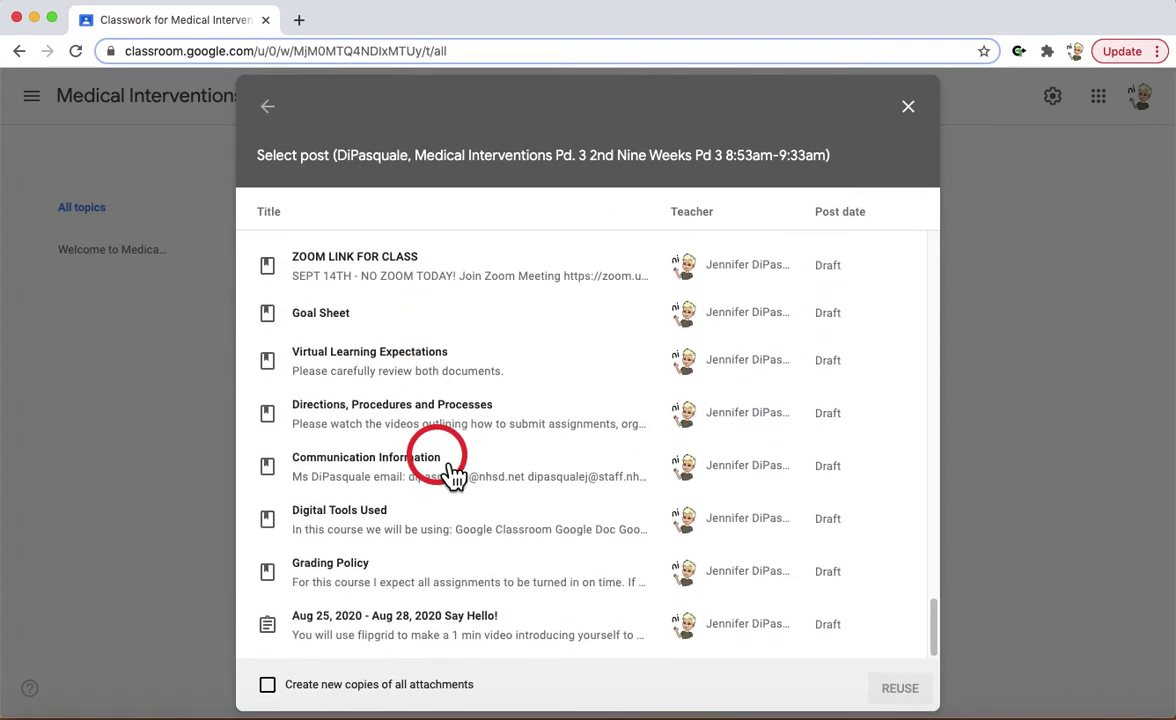
click(355, 585)
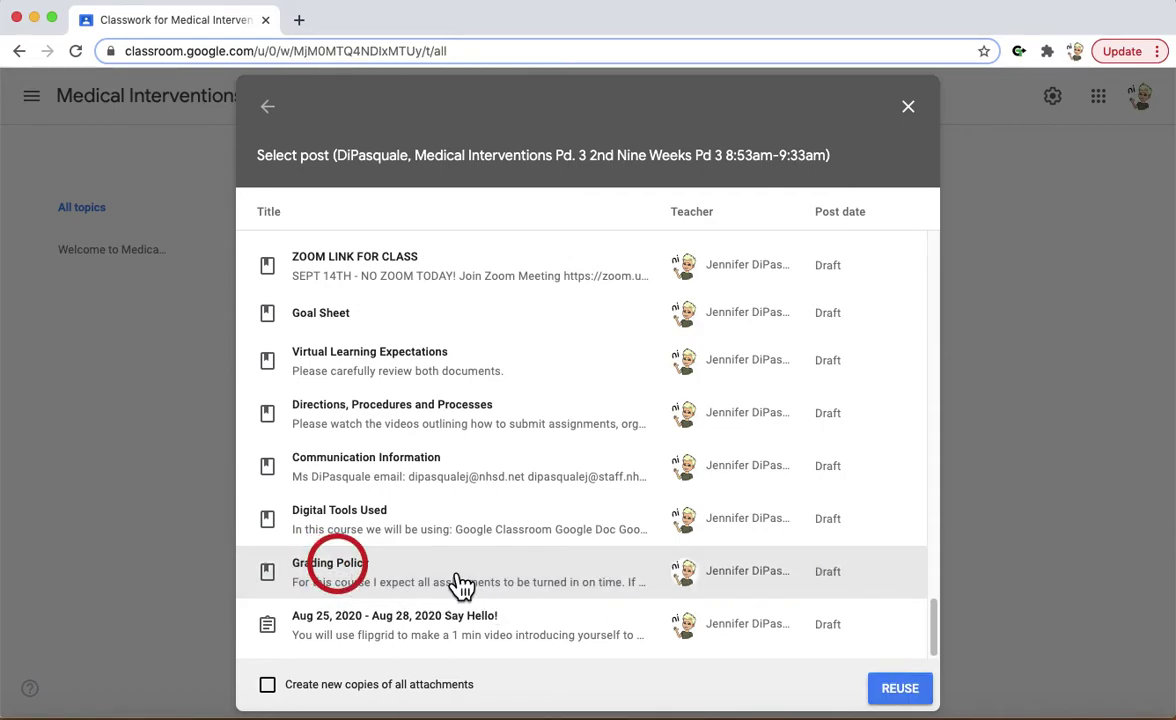
click(382, 540)
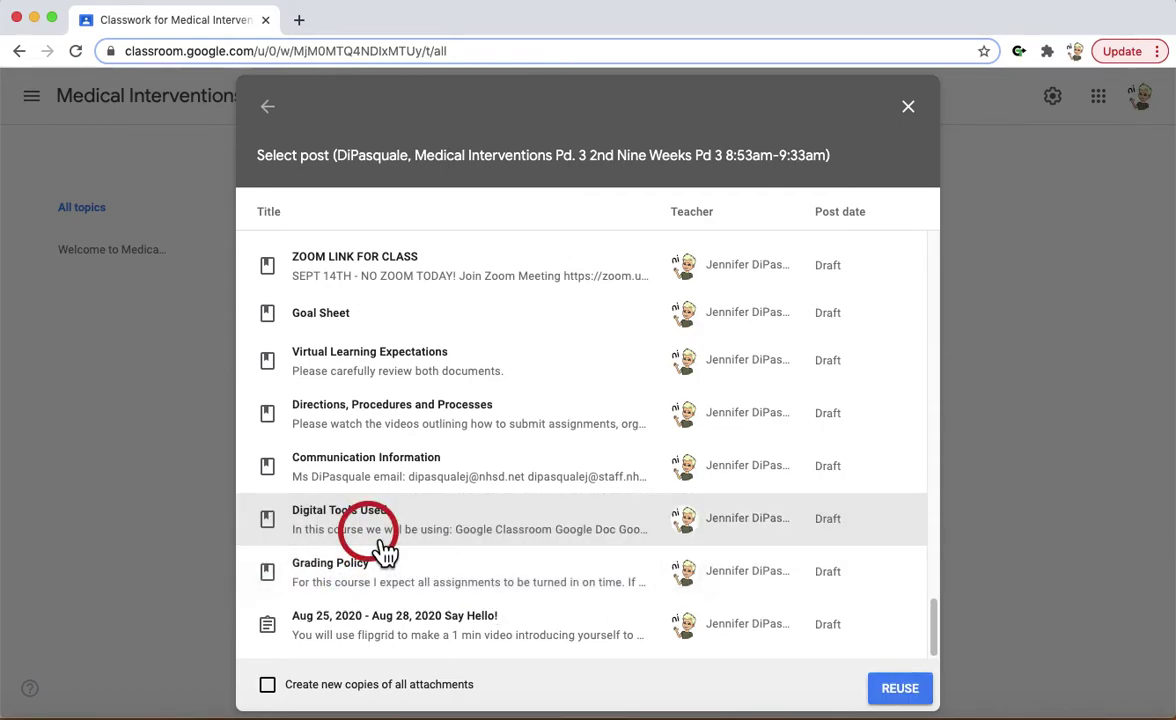
click(406, 578)
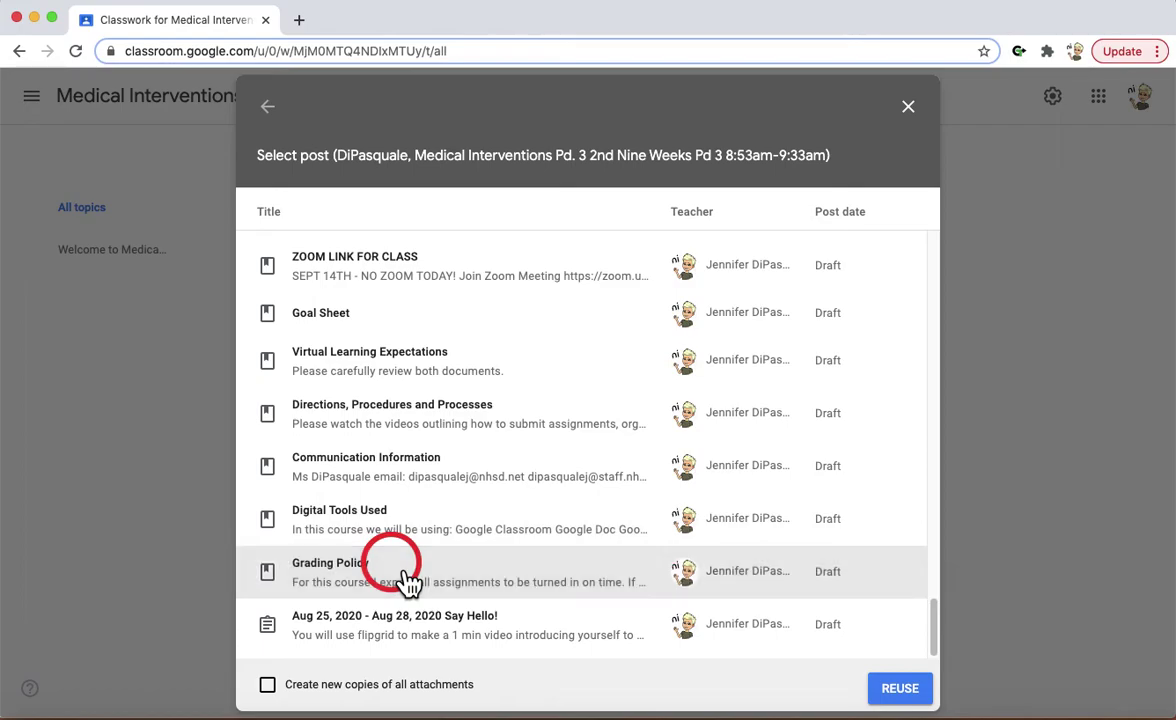
click(900, 700)
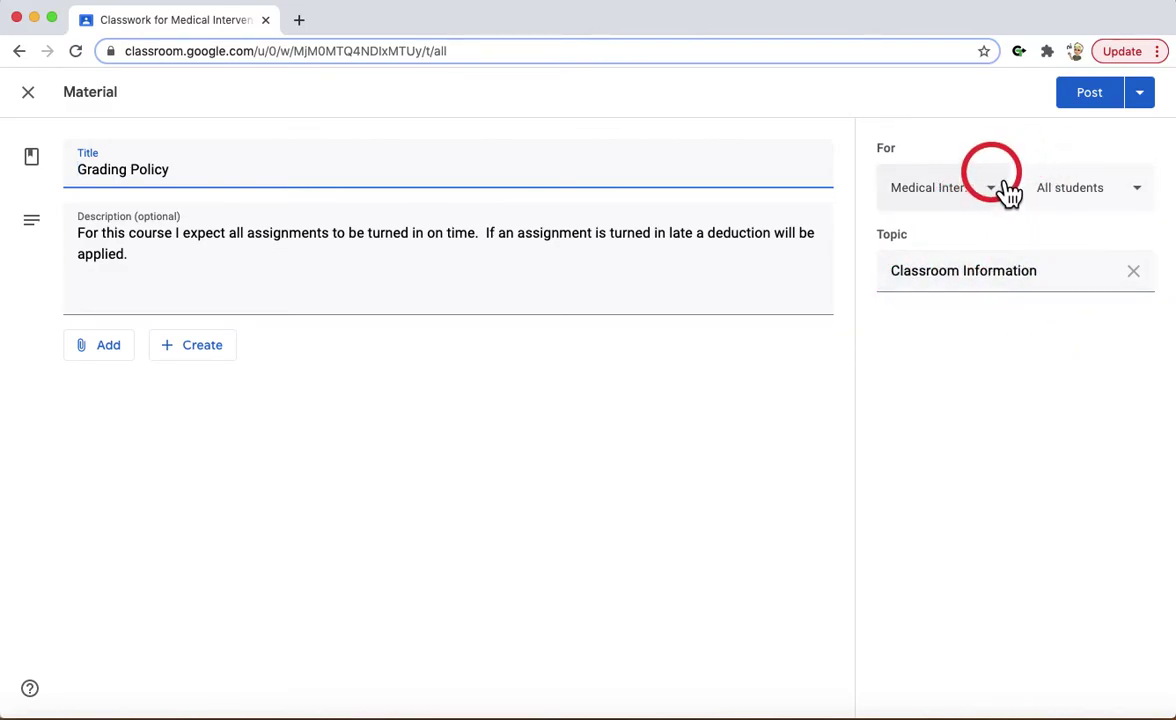
click(1086, 102)
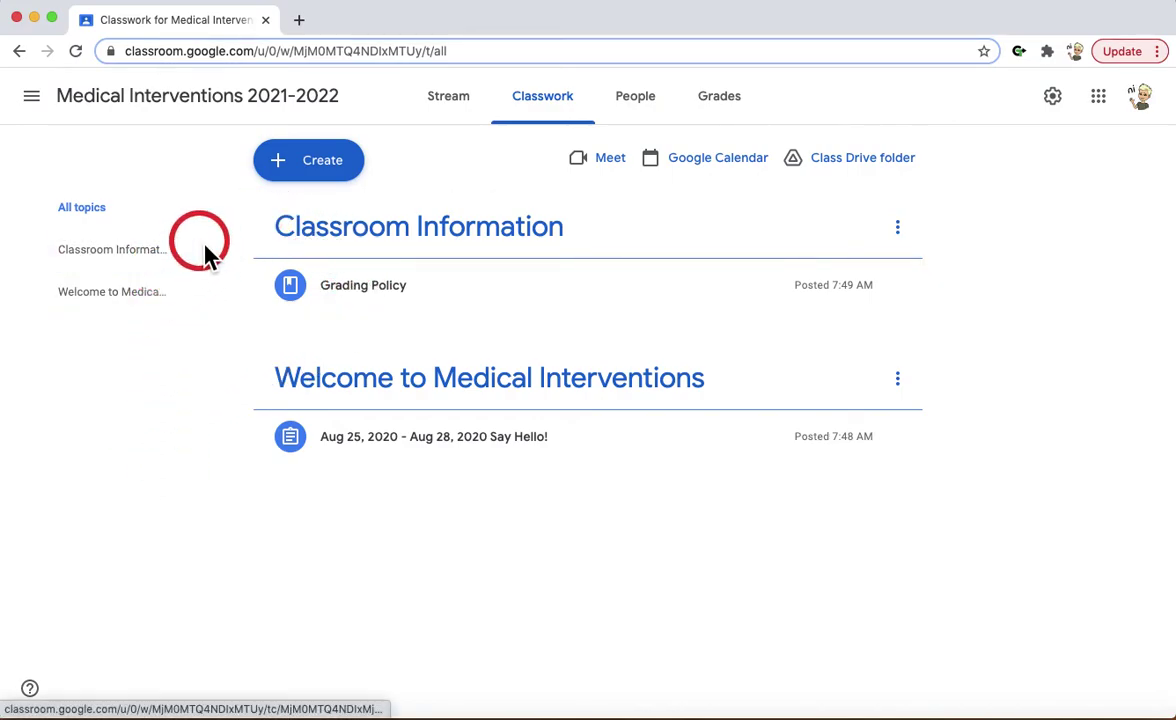
Step: Add a topic named "Unit 1" to the classwork and move it below the Welcome to Medical Interventions topic
click(336, 176)
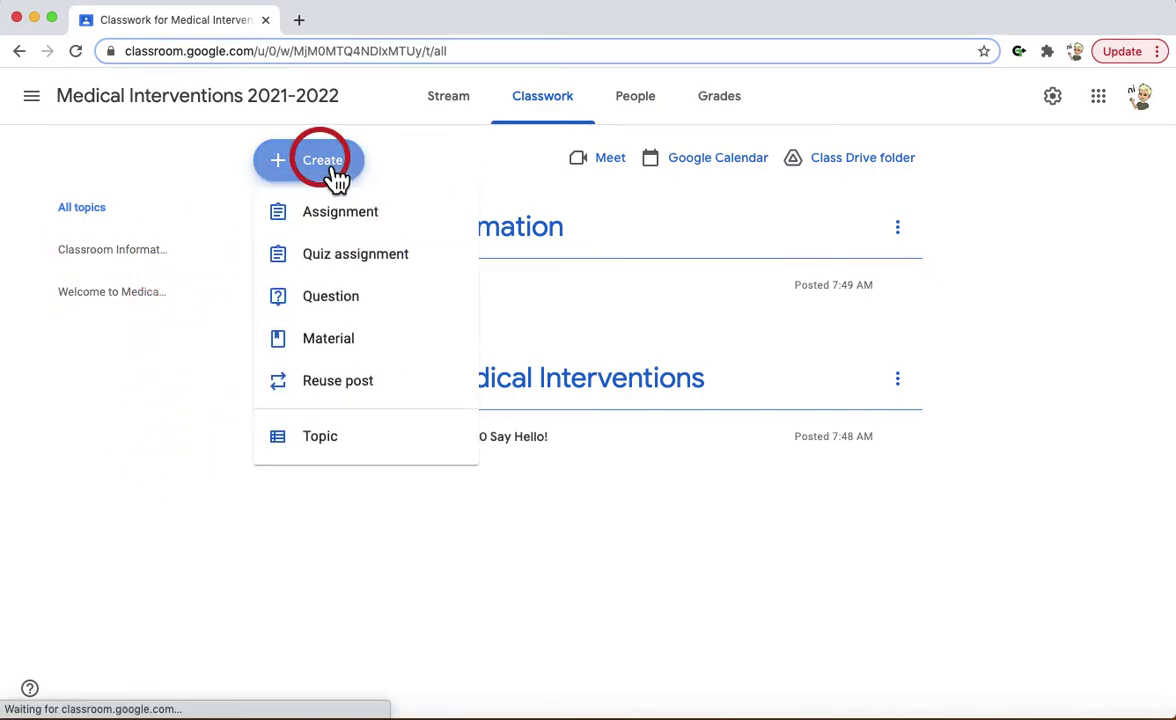
click(356, 438)
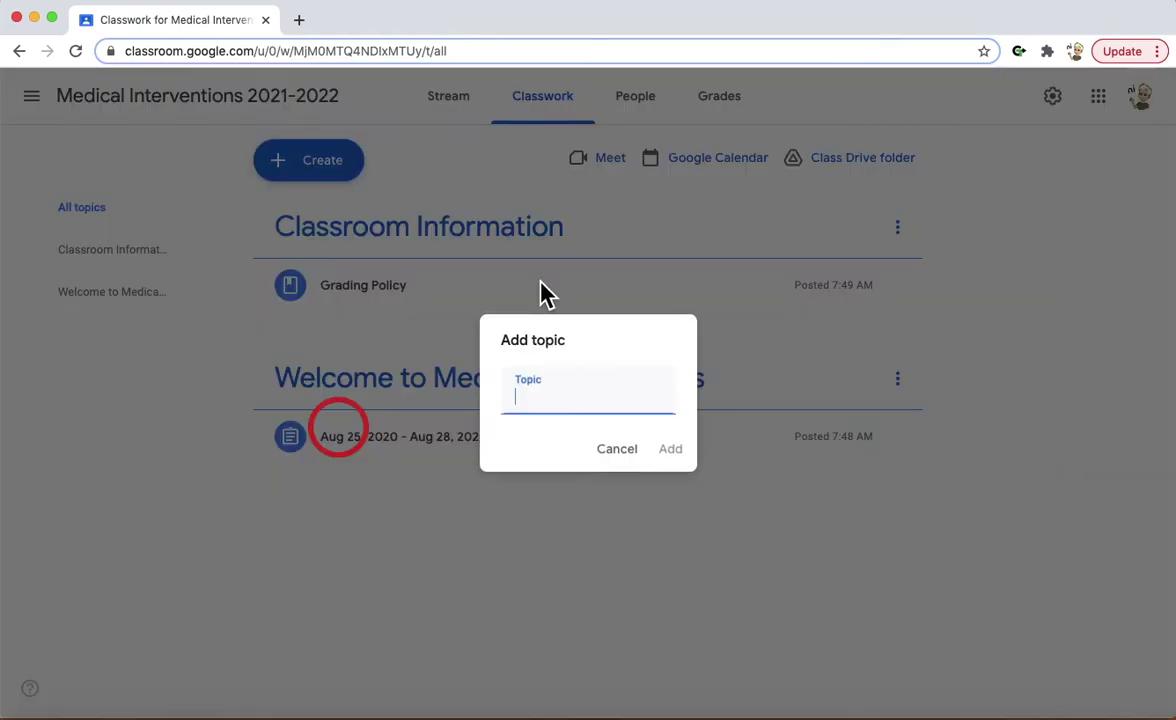
text(Unit)
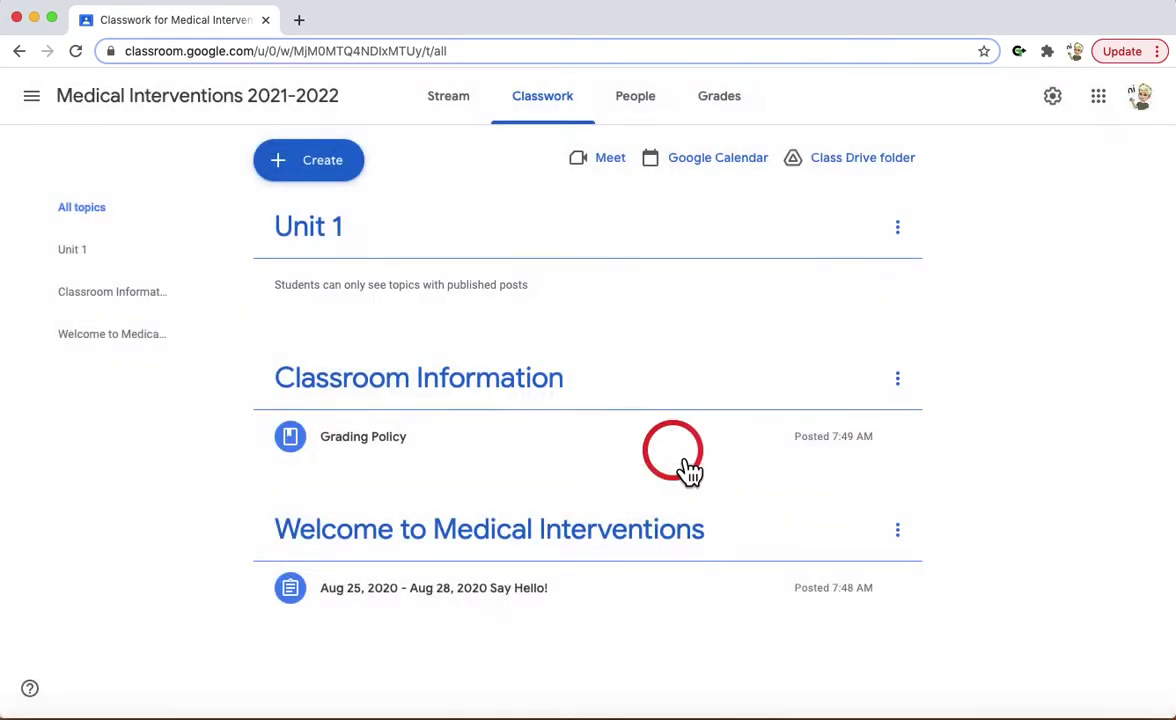
drag(132, 255, 137, 354)
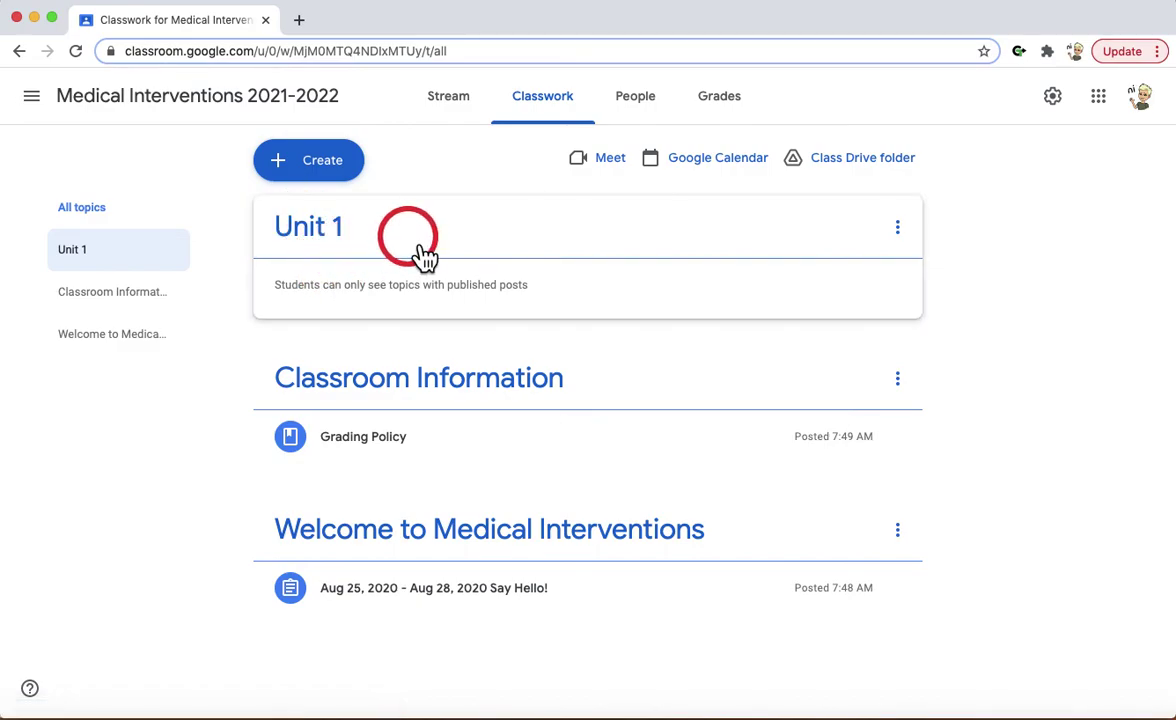
drag(425, 250, 438, 499)
Step: Open the Goal Sheet material from the archived class for reuse without creating new copies of its attachments
click(325, 168)
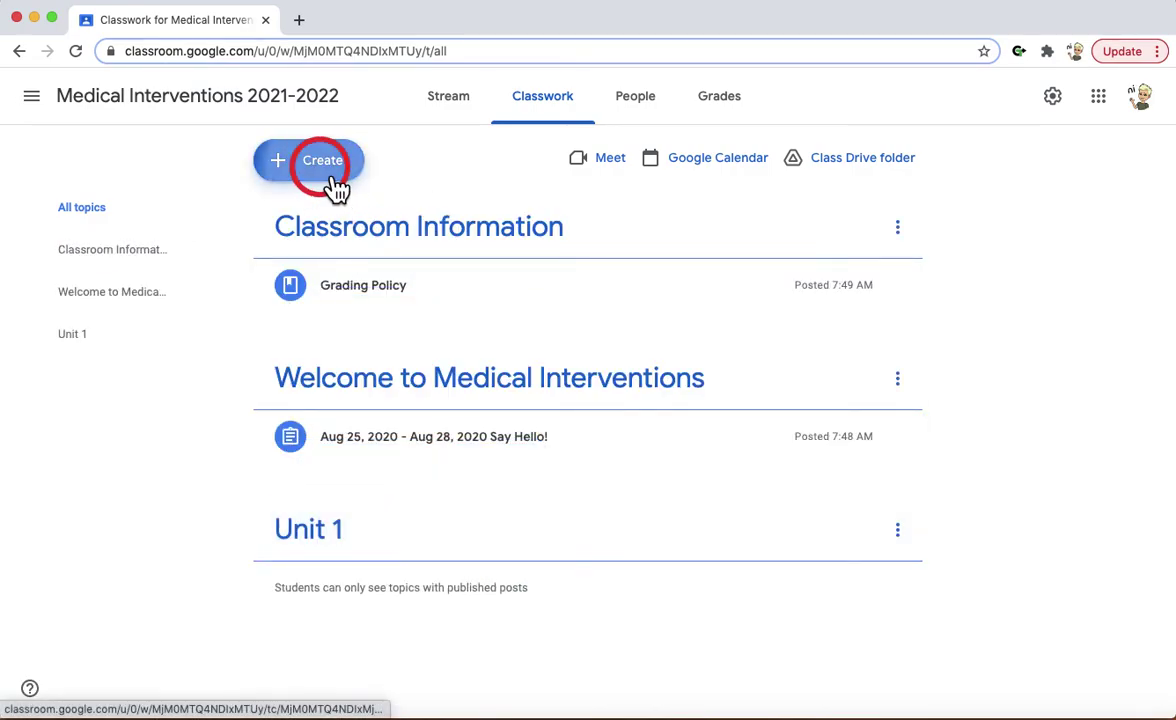
click(332, 385)
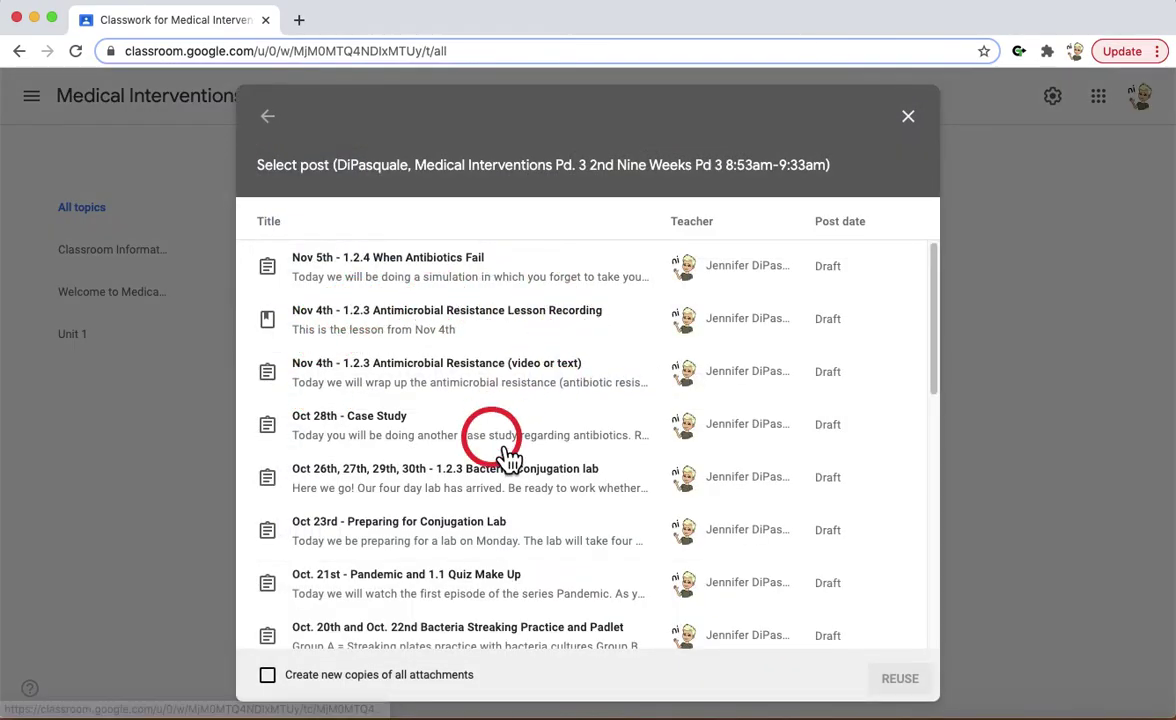
scroll(499, 452, down, 15)
scroll(509, 455, down, 10)
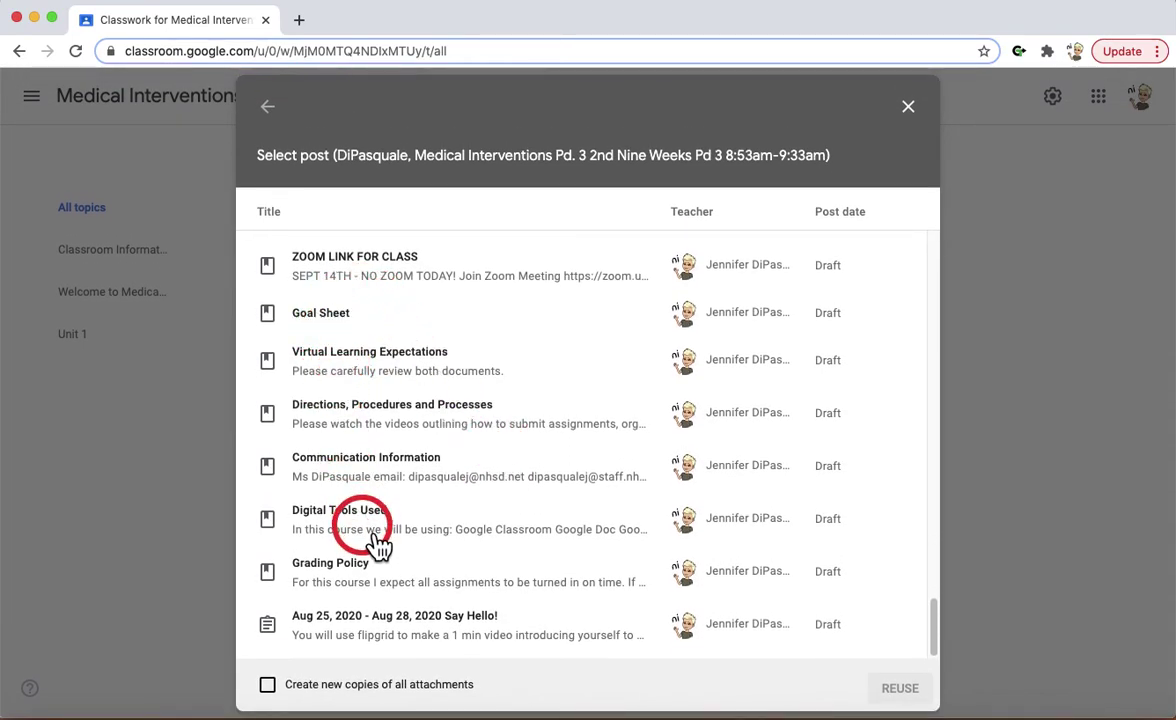
click(336, 328)
click(912, 687)
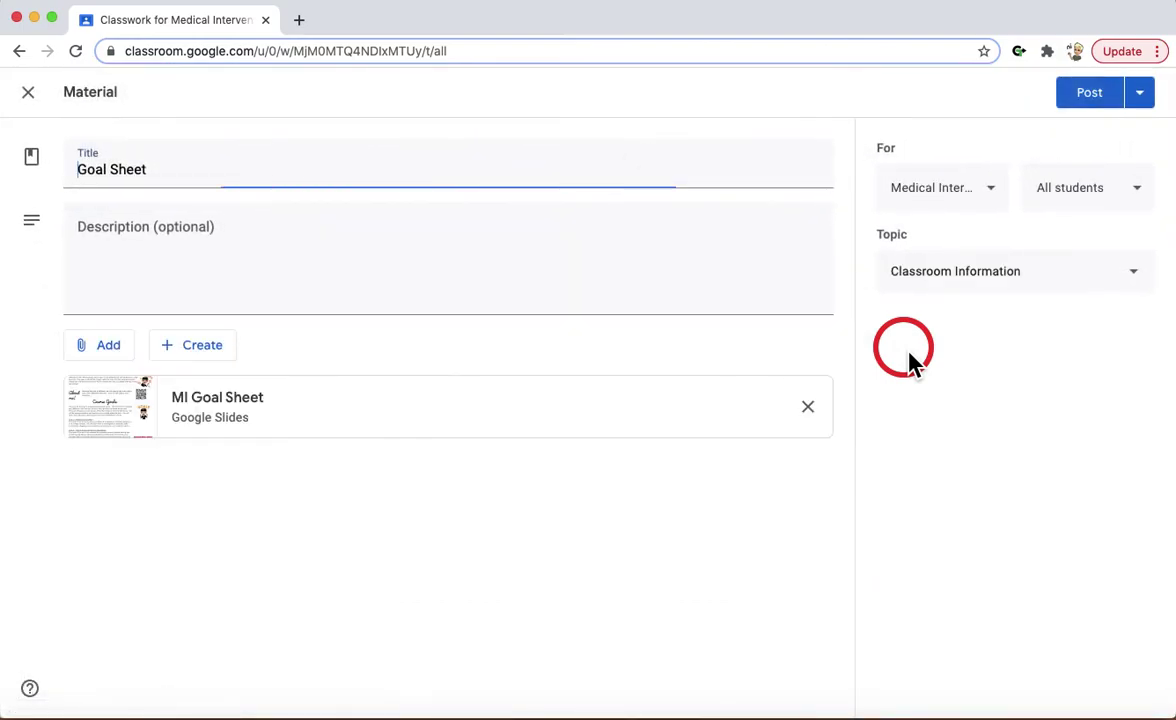
Step: View the topic choices for the Goal Sheet material, and close the material without posting it
click(1032, 295)
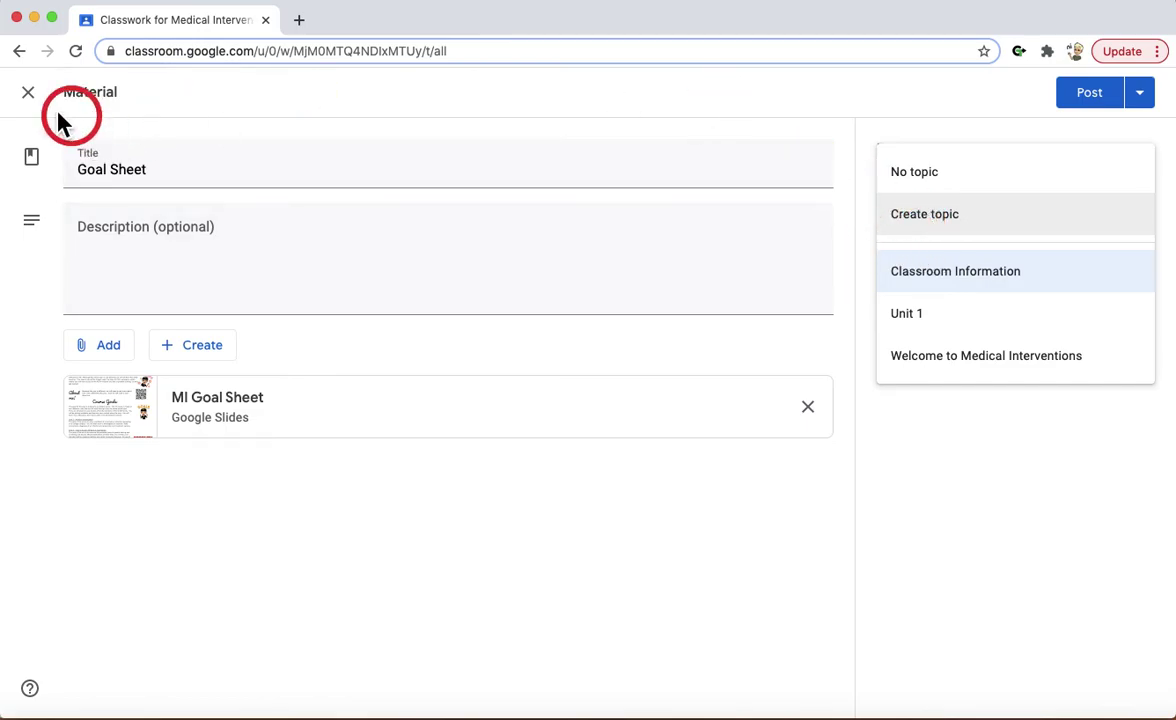
click(44, 105)
click(912, 292)
click(872, 355)
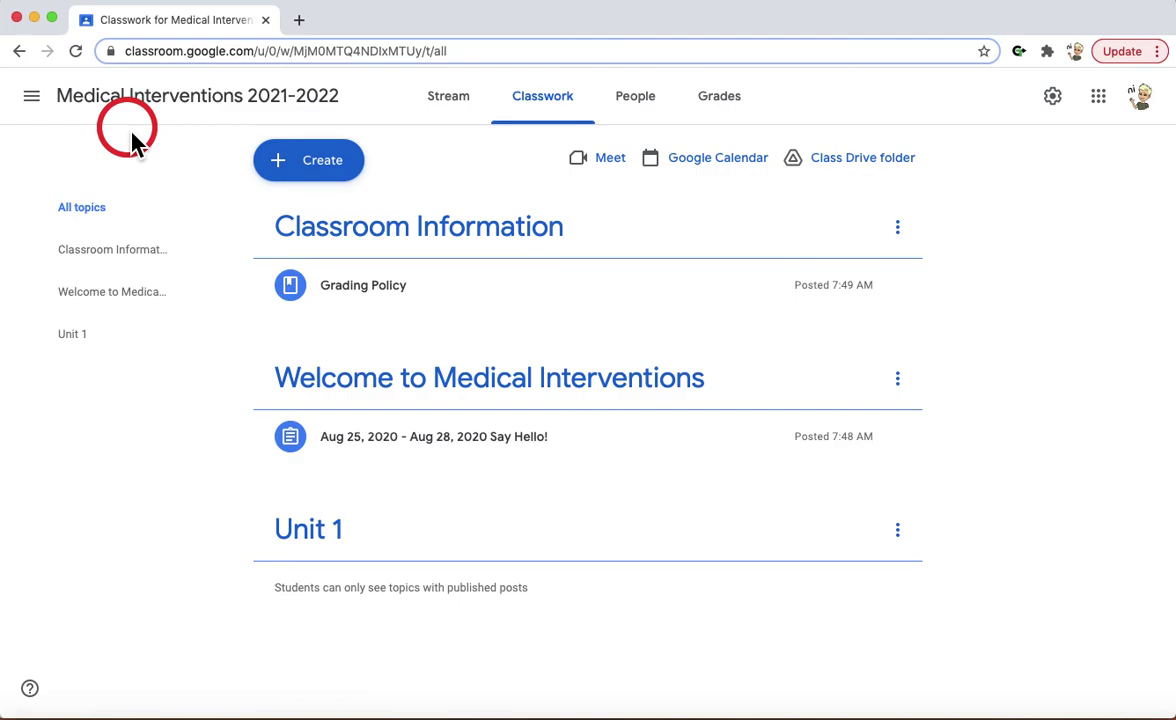
Step: Expand the Grading Policy material to review its description, and collapse it again
click(401, 307)
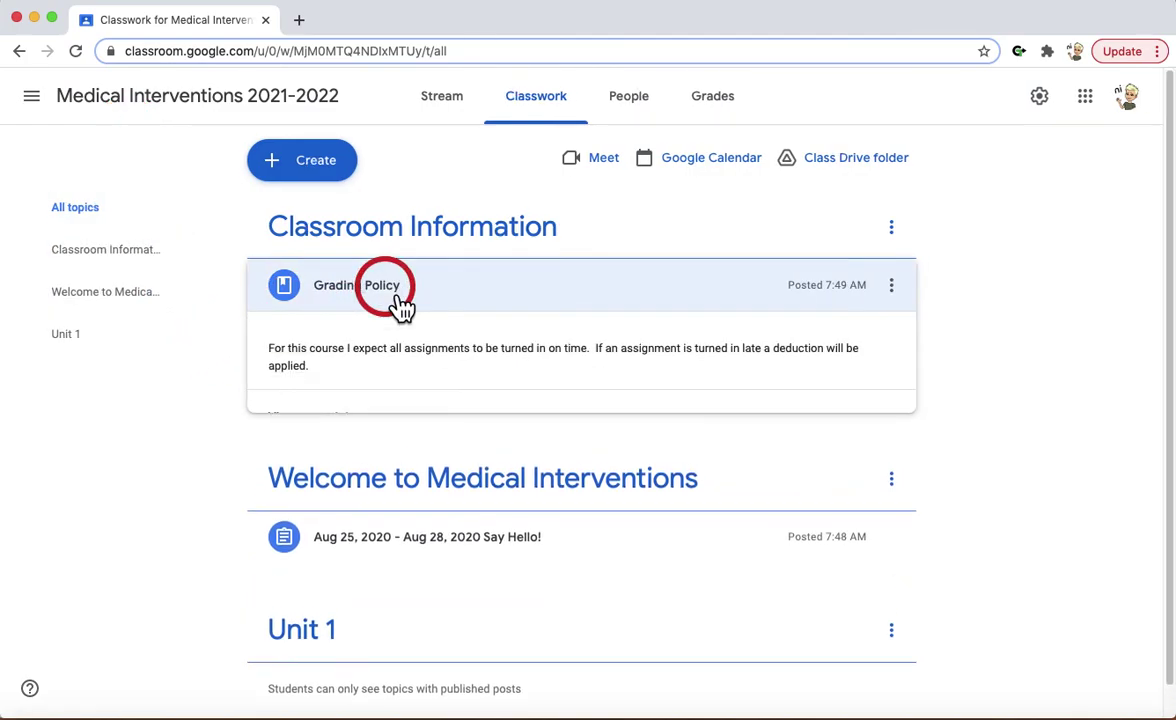
click(401, 307)
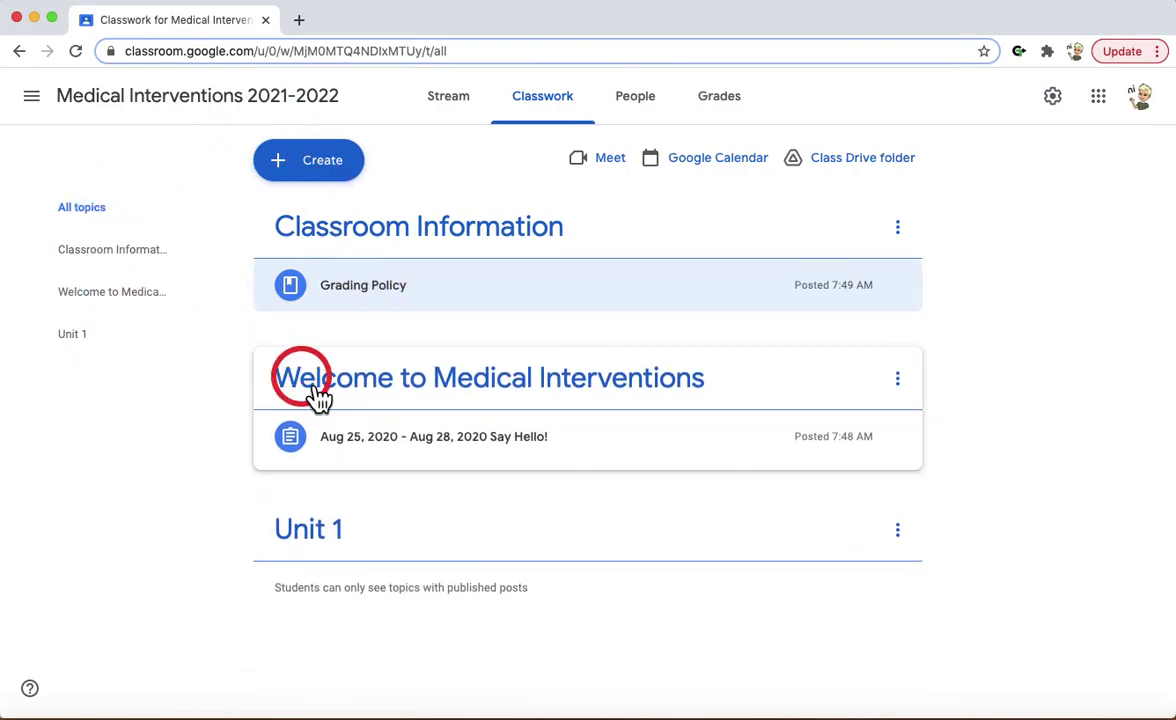